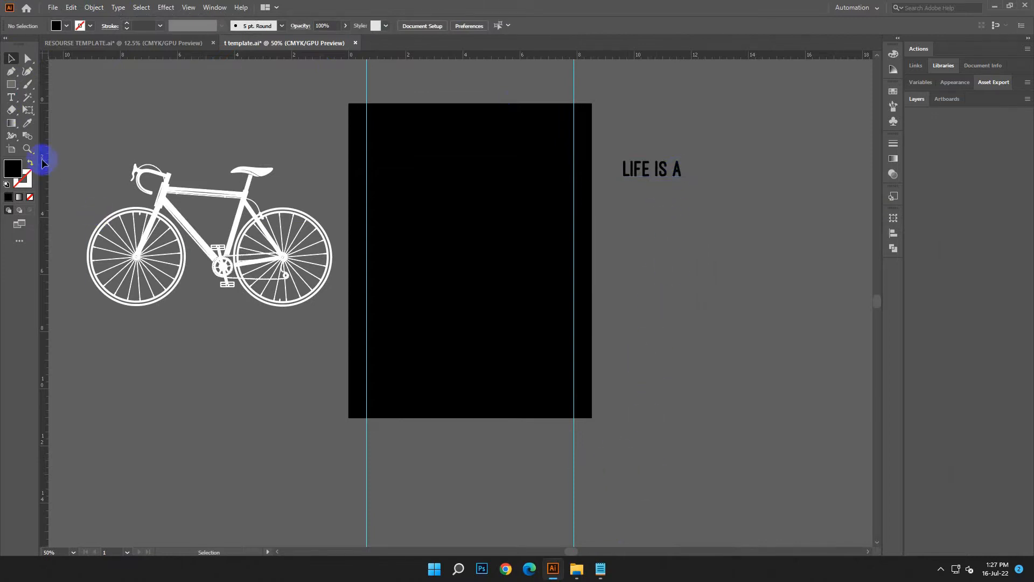
Add a placeholder text line below LIFE IS A in Ostrich Sans Heavy and enlarge it to about 56 pt.
click(11, 97)
click(645, 222)
key(Escape)
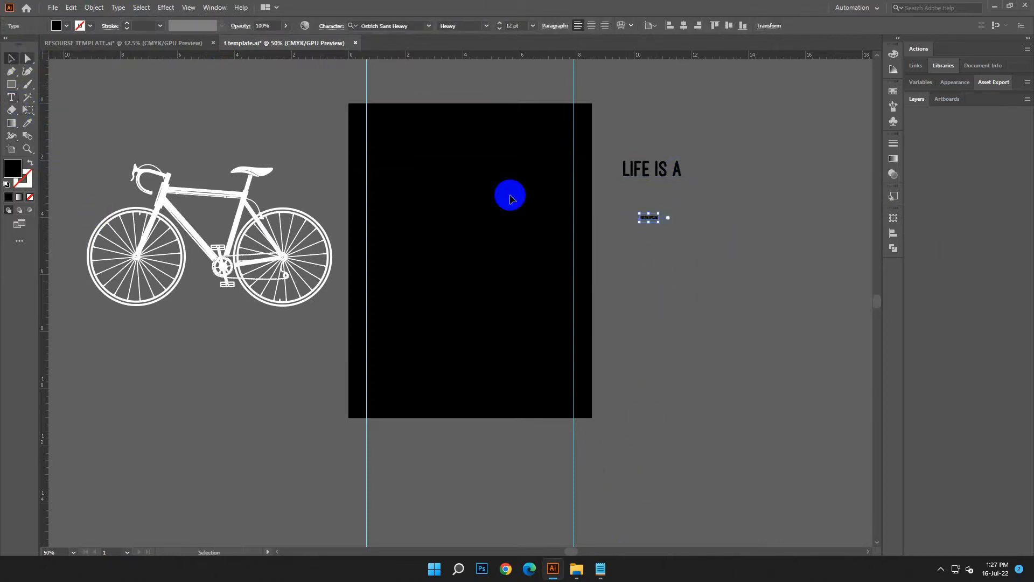
drag(681, 238, 727, 239)
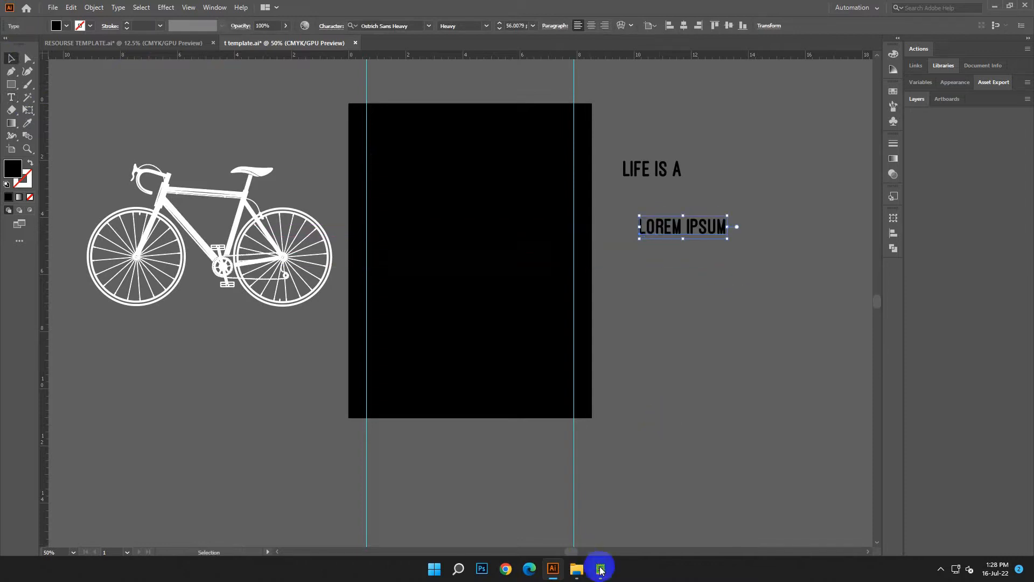
Switch to Notepad and copy the word BEAUTIFUL from the design text.
click(601, 570)
drag(778, 302, 716, 302)
right_click(733, 305)
click(755, 360)
click(881, 221)
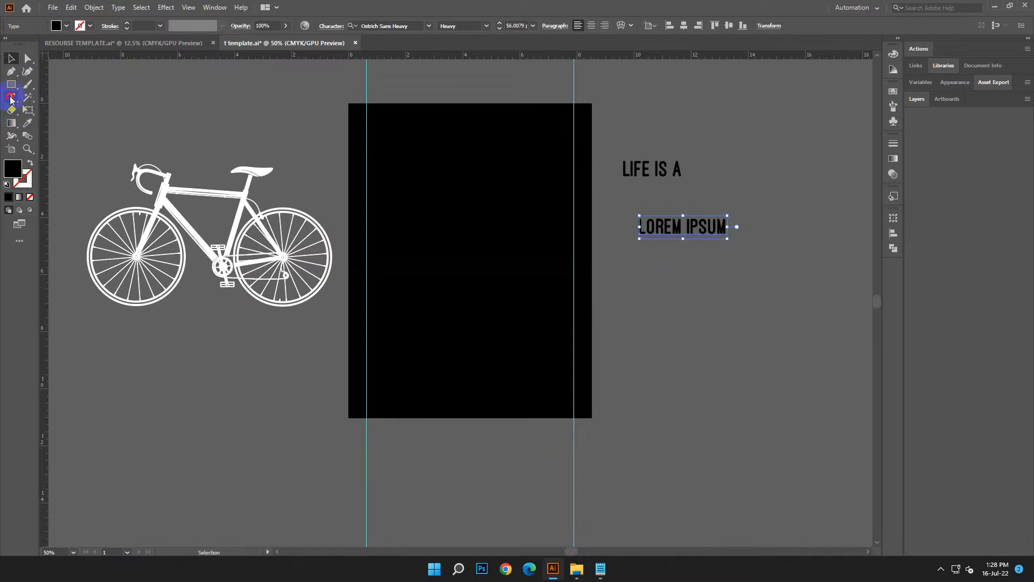
Replace the LOREM IPSUM placeholder with the copied word BEAUTIFUL and place it directly beneath LIFE IS A.
drag(722, 226, 591, 224)
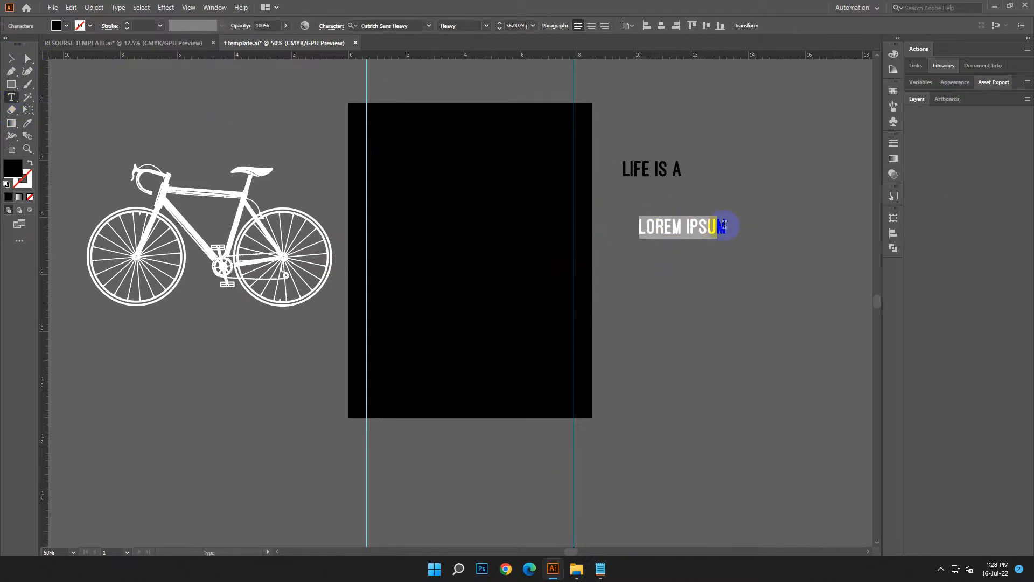
click(71, 7)
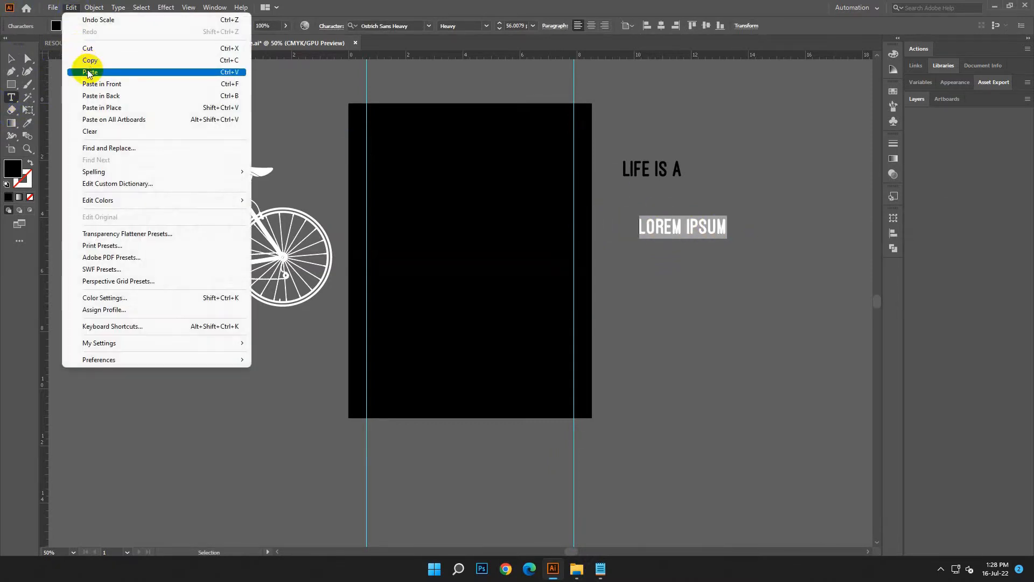
click(88, 64)
key(Escape)
drag(676, 227, 654, 195)
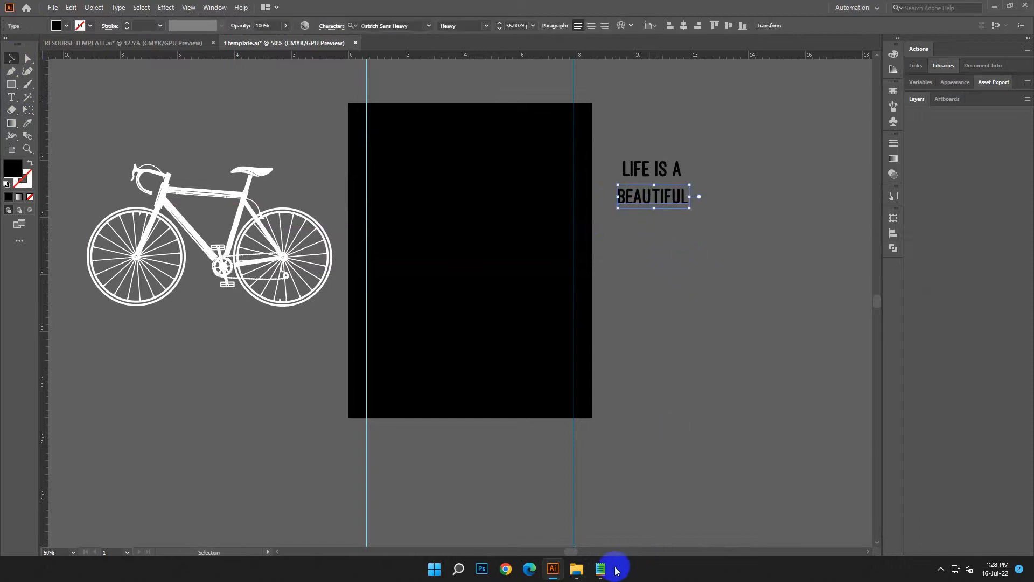
Switch to Notepad and copy the font name vtks poster from the font list.
click(600, 568)
drag(717, 387, 774, 387)
right_click(738, 392)
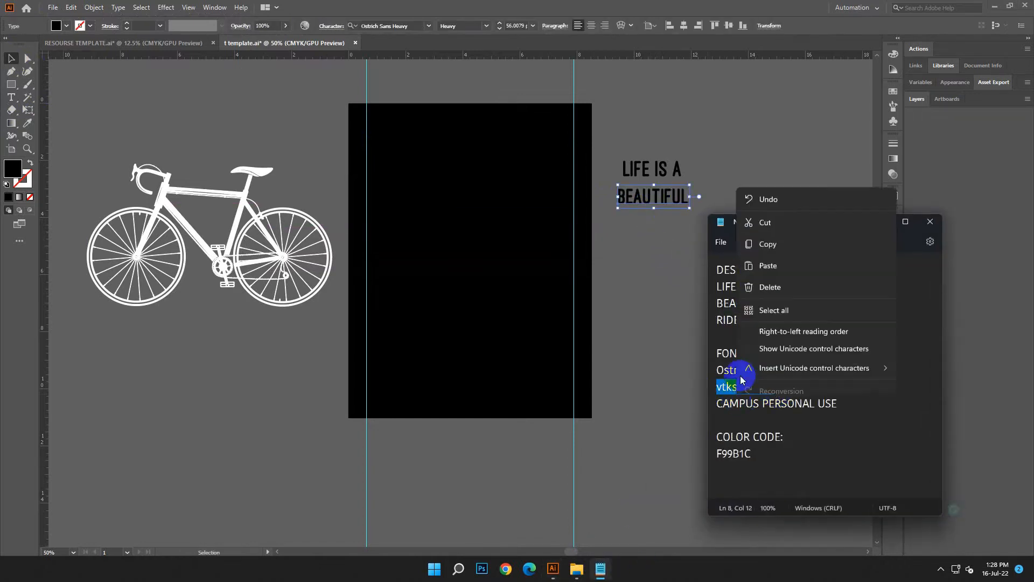
click(769, 236)
click(880, 222)
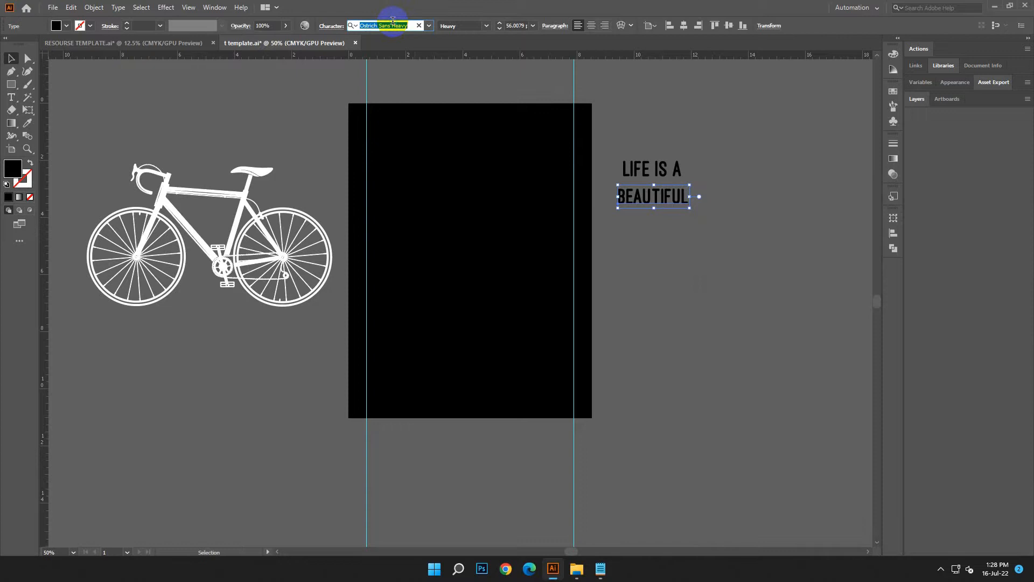
Apply the vtks poster font to the BEAUTIFUL text using the copied font name.
right_click(392, 25)
click(415, 73)
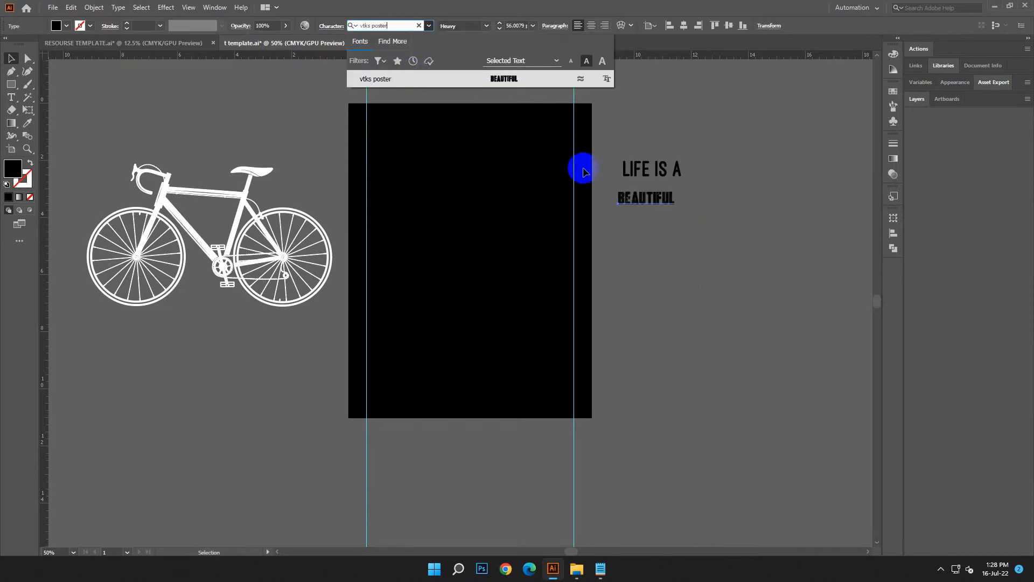
click(519, 80)
click(704, 273)
Move BEAUTIFUL up under LIFE IS A and enlarge it to about 97 pt.
click(671, 195)
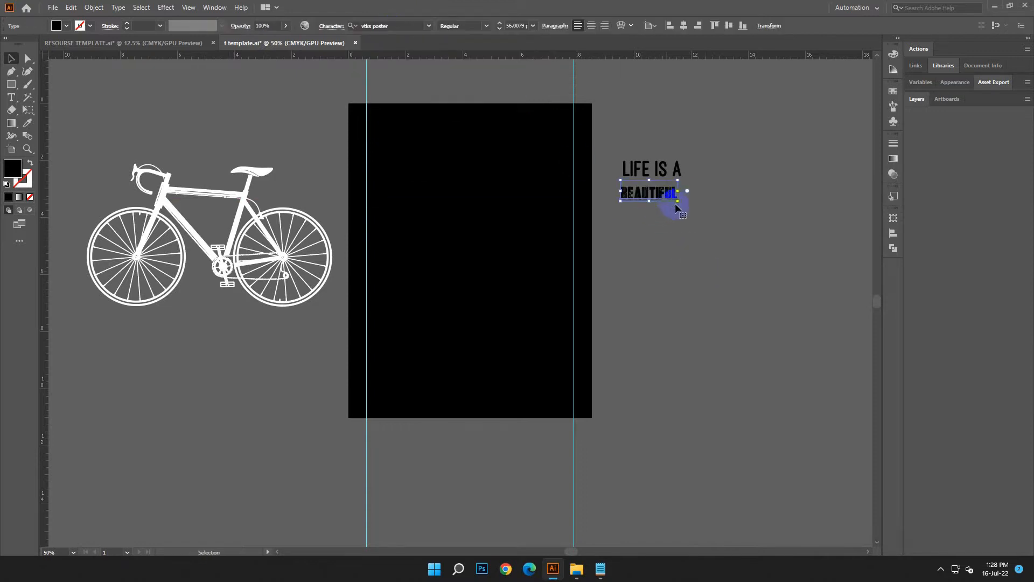
drag(678, 200, 700, 222)
click(683, 251)
Switch to Notepad and copy the word RIDE from the design text.
click(609, 575)
drag(840, 404, 695, 403)
right_click(754, 405)
click(833, 229)
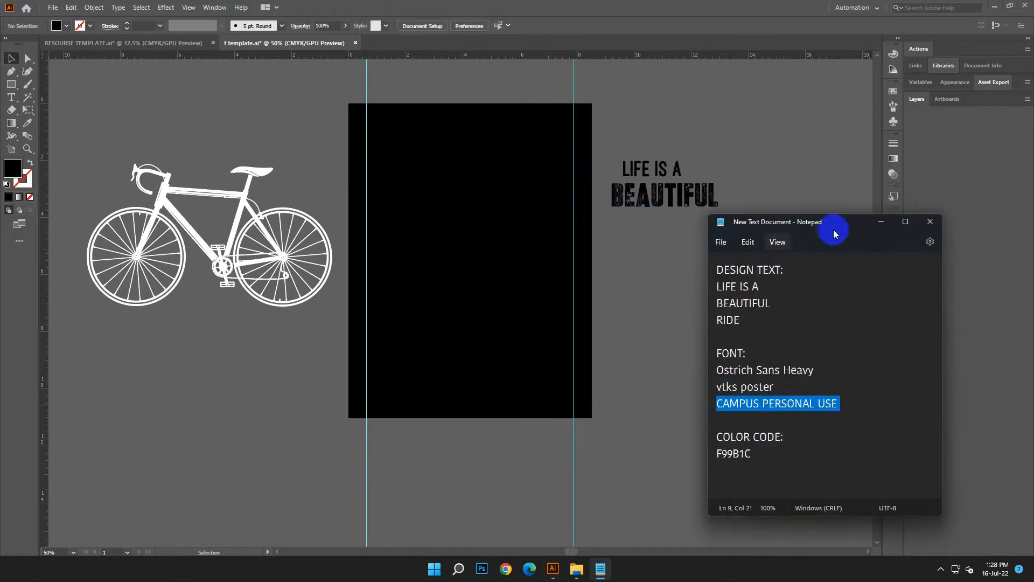
drag(743, 320, 711, 321)
right_click(728, 321)
click(759, 376)
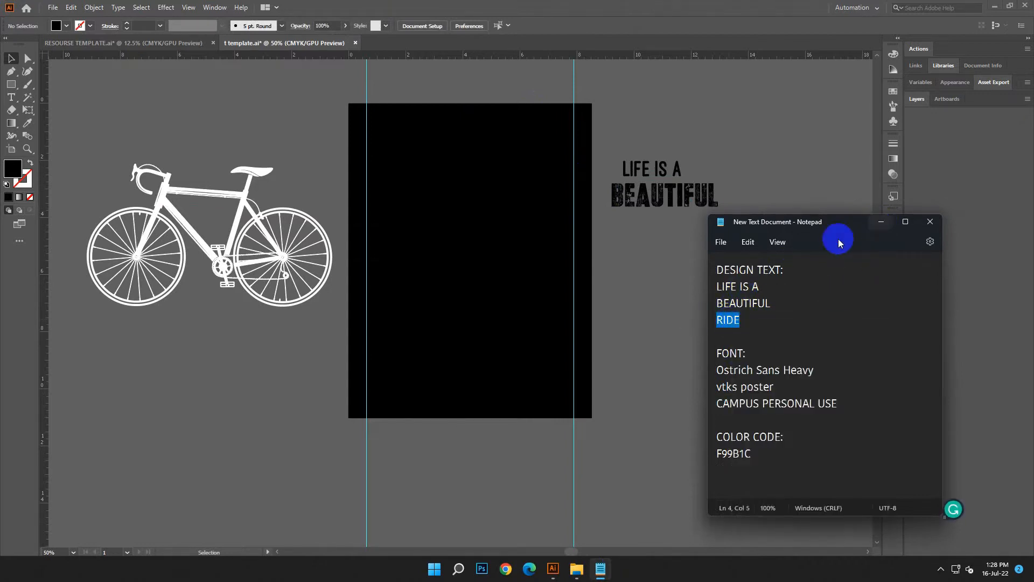
click(881, 222)
Add a new text line below BEAUTIFUL and replace its placeholder with the copied word RIDE.
click(11, 96)
click(602, 250)
click(11, 59)
drag(618, 255, 731, 335)
drag(697, 264, 574, 266)
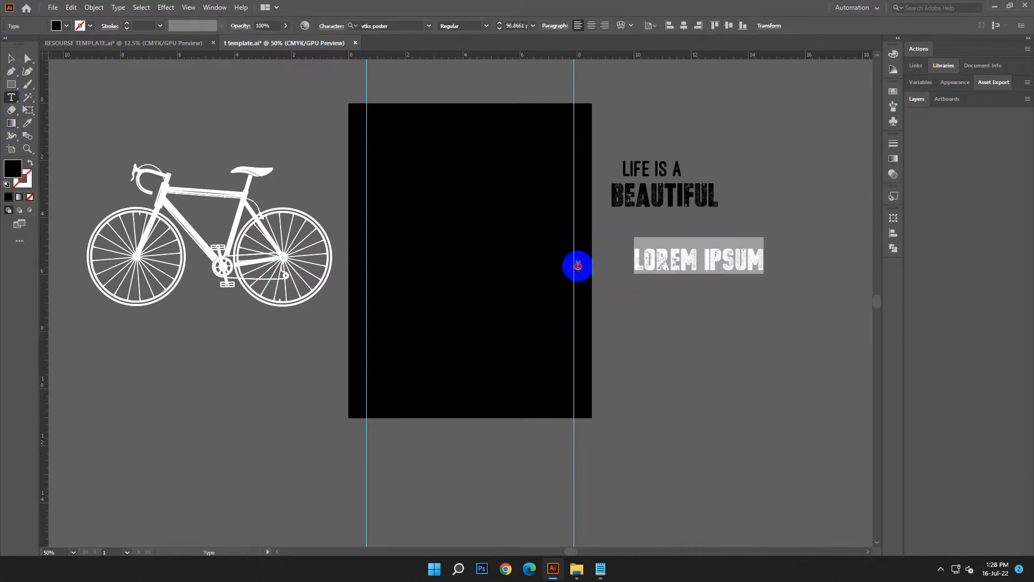
click(71, 7)
click(86, 72)
click(12, 59)
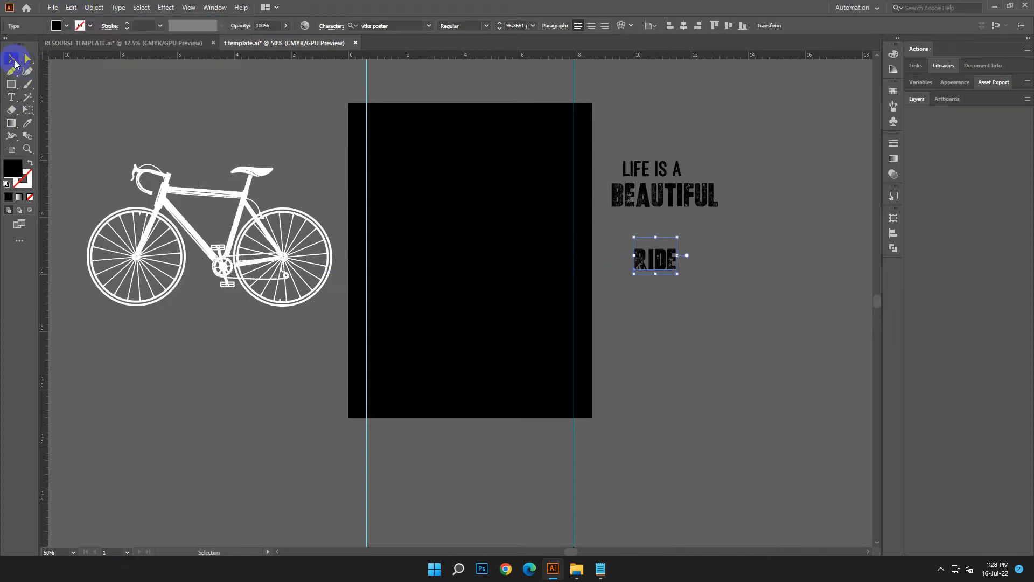
Switch to Notepad and copy the font name CAMPUS PERSONAL USE from the font list.
click(601, 569)
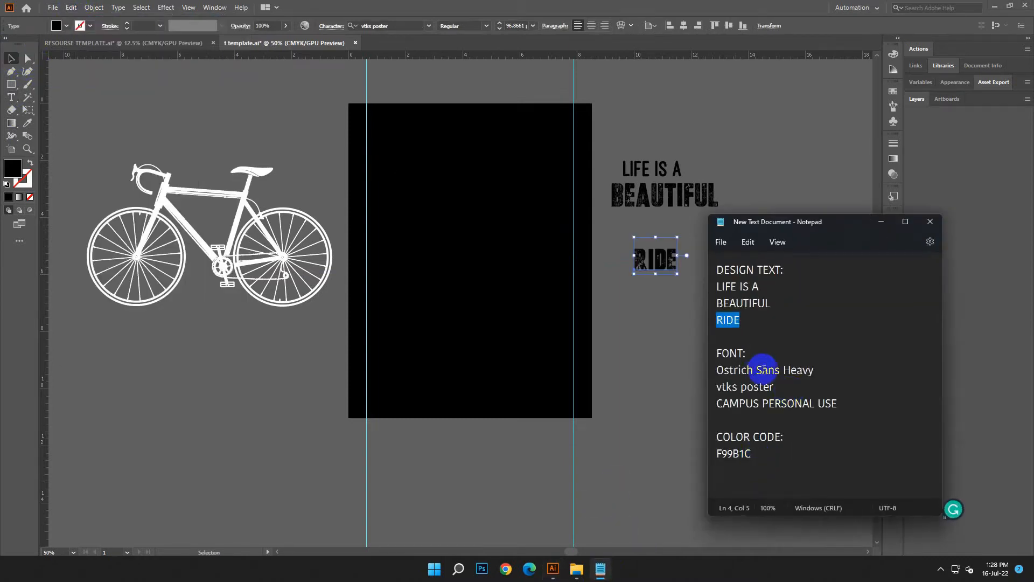
click(839, 404)
drag(838, 405, 716, 405)
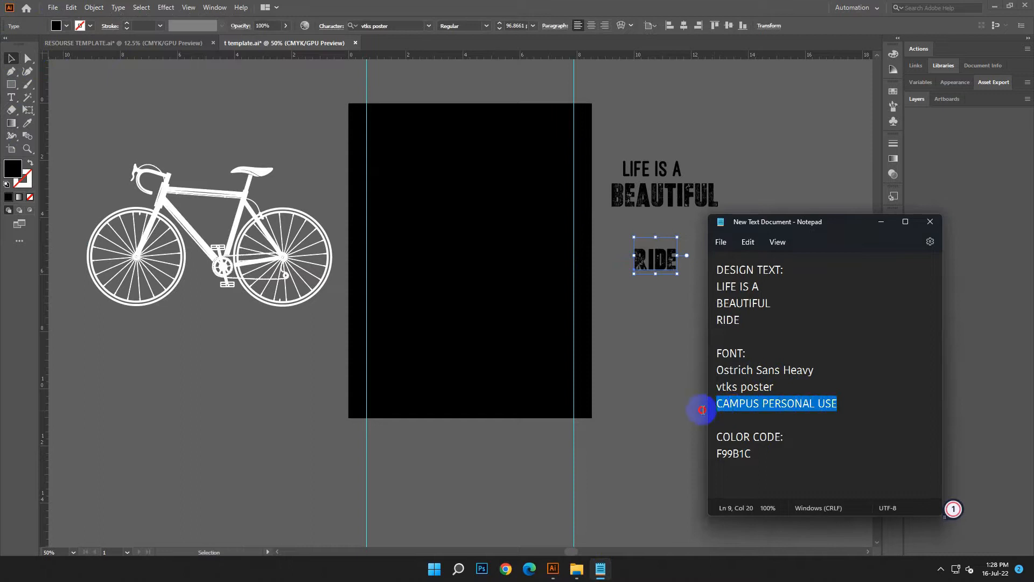
right_click(748, 405)
click(764, 246)
Apply the CAMPUS PERSONAL USE font to the RIDE text using the copied font name.
click(364, 25)
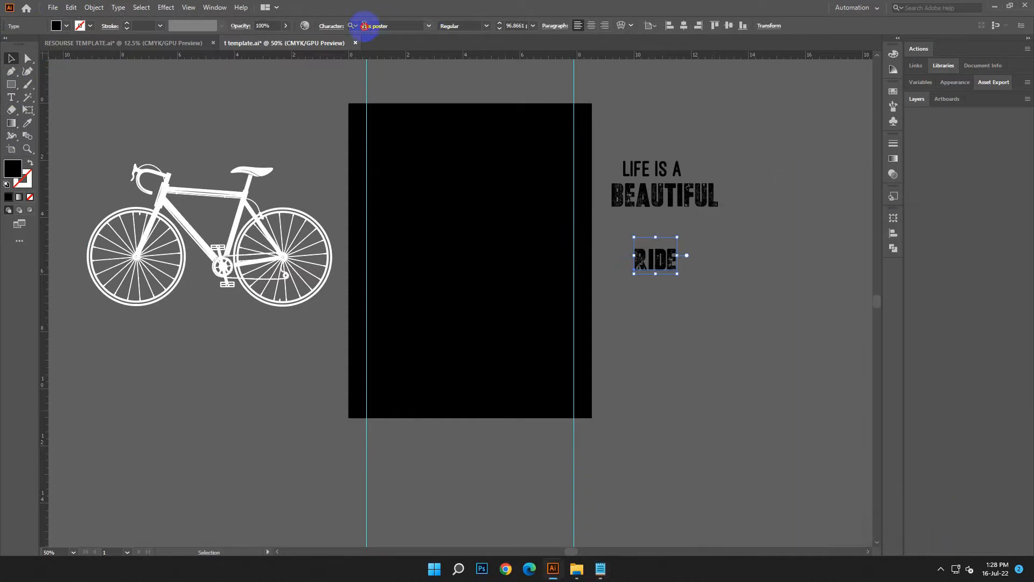
right_click(364, 25)
click(390, 73)
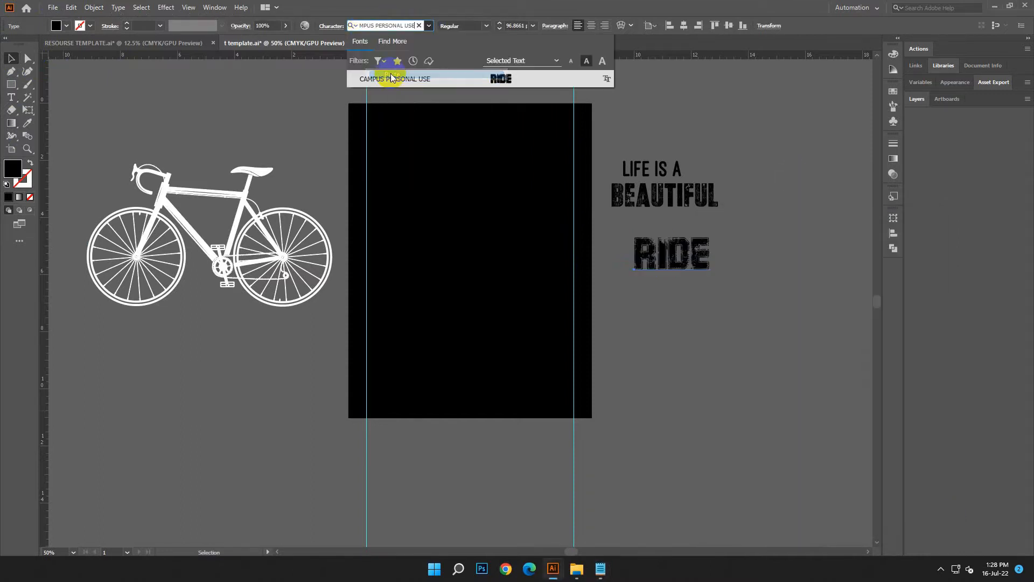
click(489, 80)
click(746, 330)
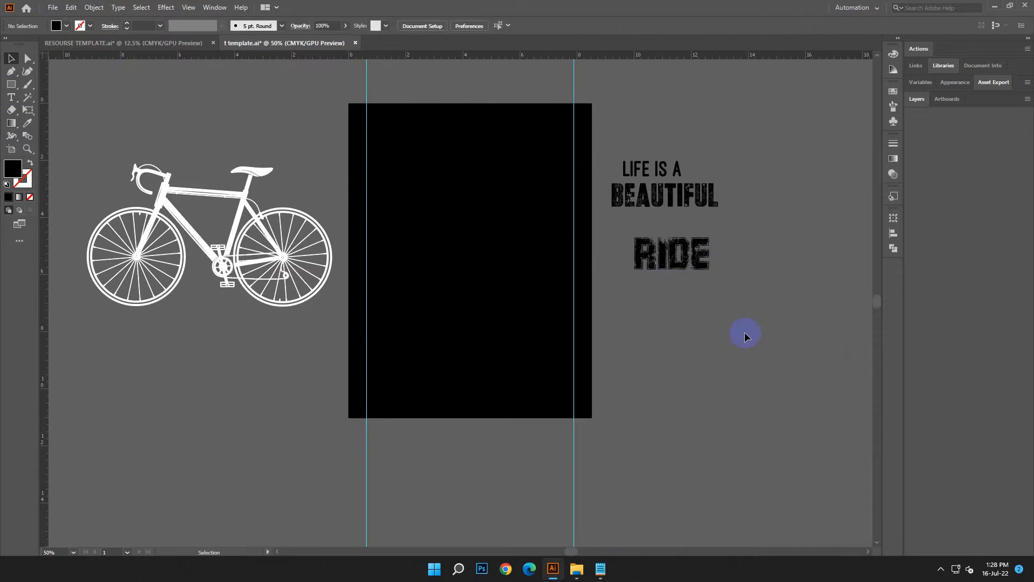
Switch to Notepad and copy the color code F99B1C.
click(601, 569)
double_click(744, 454)
right_click(750, 451)
click(797, 298)
click(882, 221)
Set the fill color to hex F99B1C using the copied code.
double_click(14, 168)
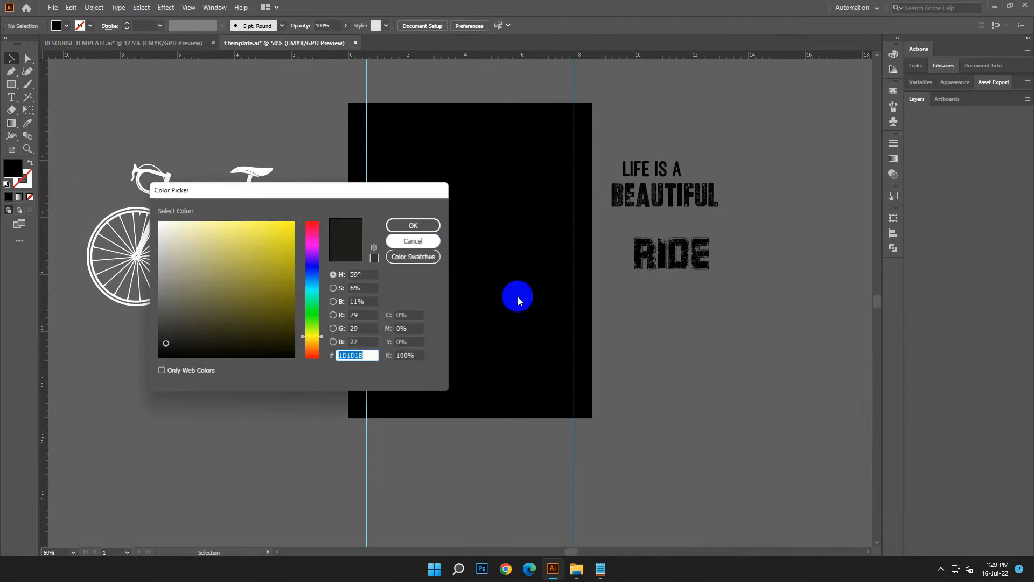
right_click(356, 356)
click(371, 404)
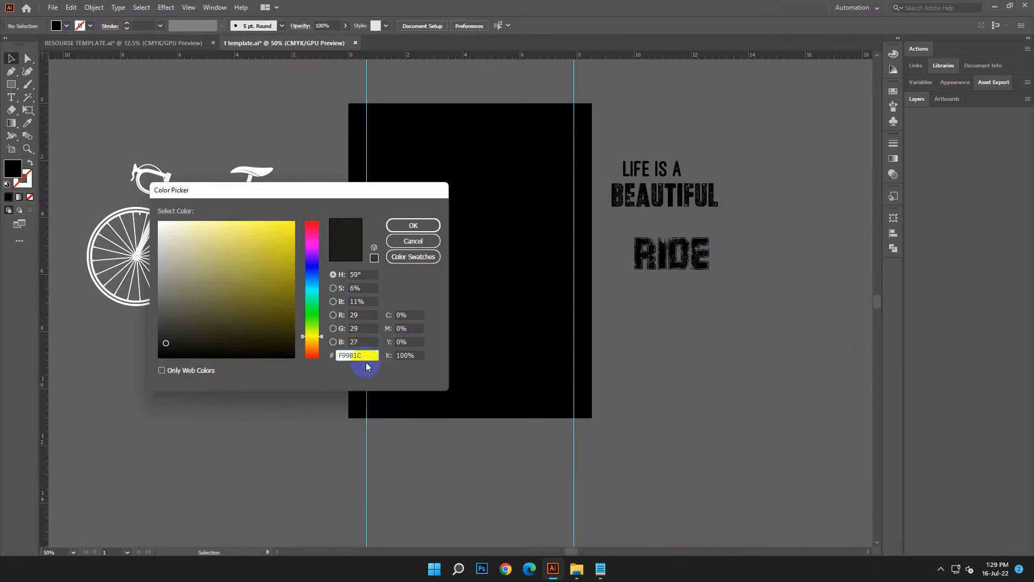
click(413, 226)
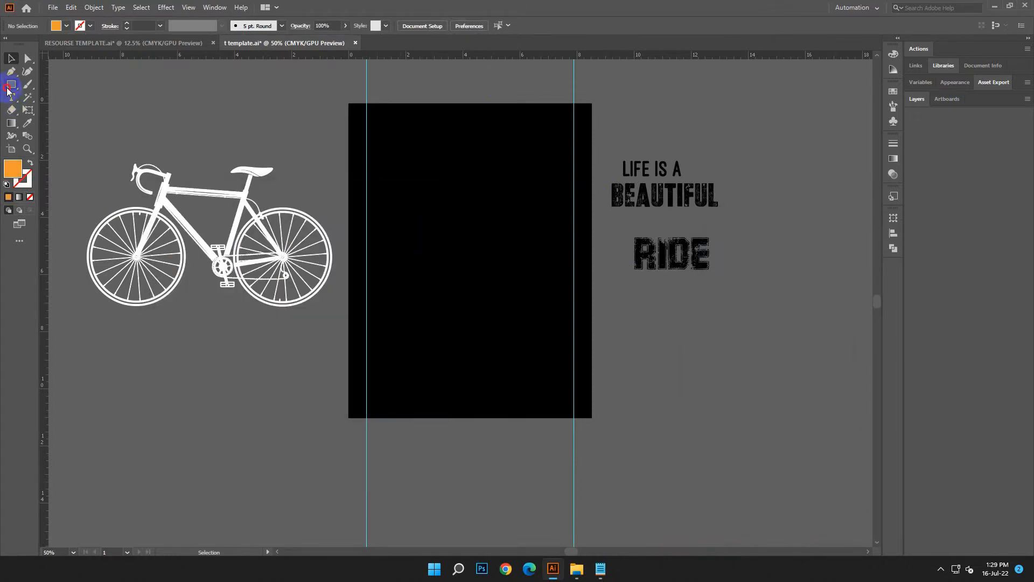
Draw an orange reference square about 2 in wide beside the text lines, outside the artboard.
drag(831, 190, 830, 193)
key(v)
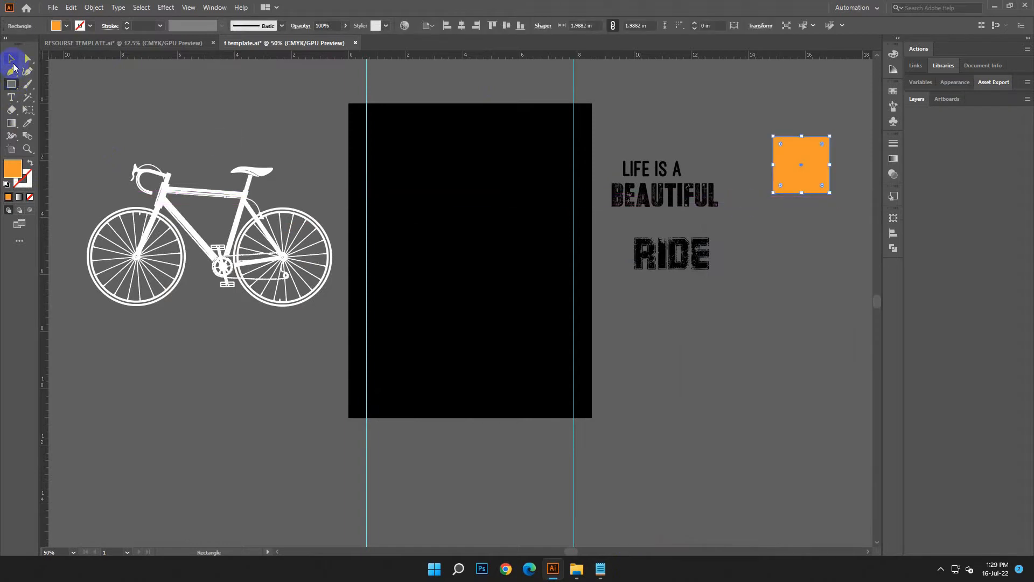
click(618, 428)
Move the RIDE text onto the black artboard and fill it with white, FFFFFF.
scroll(618, 431, up, 1)
drag(673, 281, 439, 284)
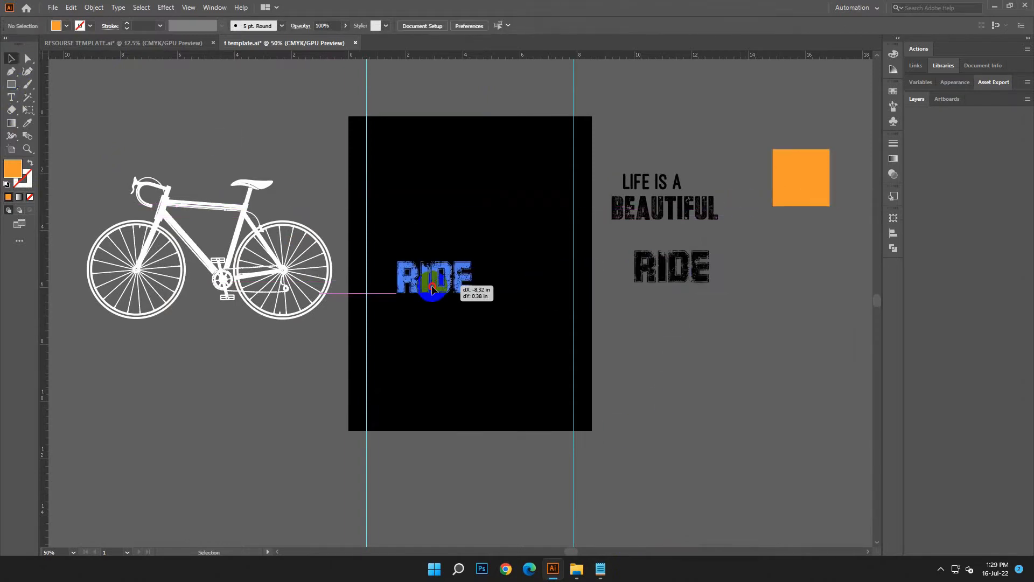
double_click(13, 169)
text(ffffee)
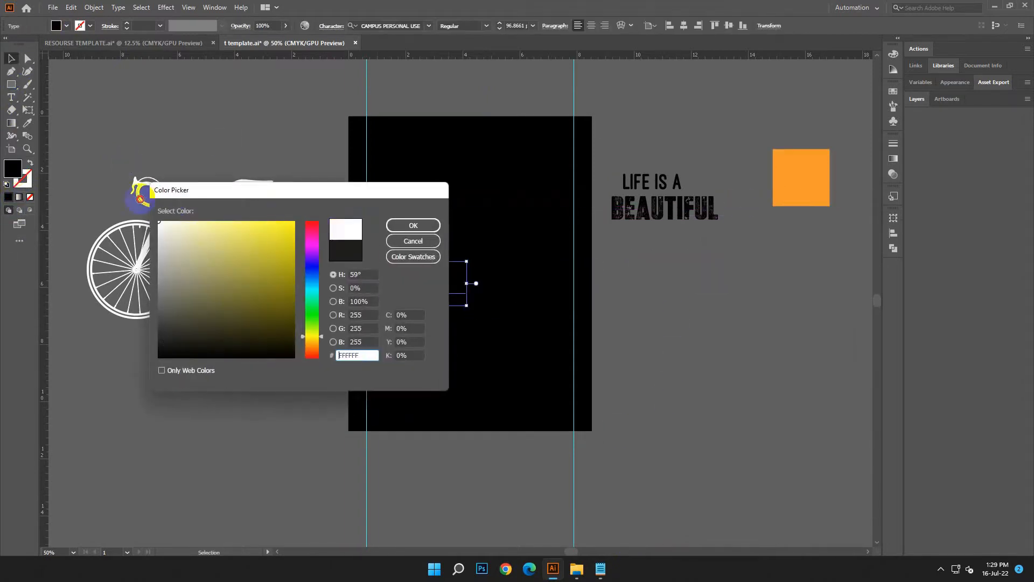
click(392, 226)
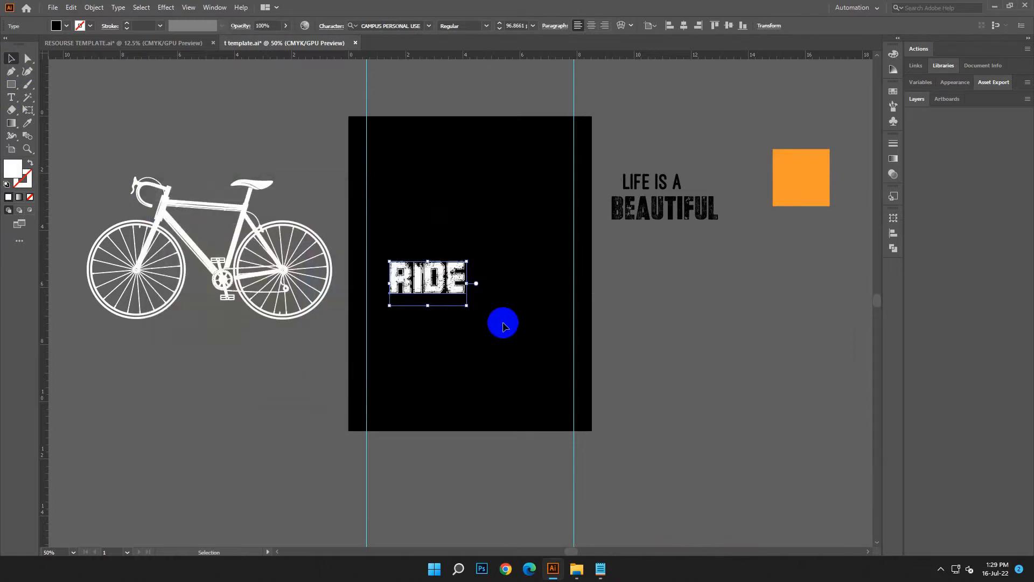
Enlarge RIDE to about 185 pt and recolor it with the orange sampled from the reference square.
drag(468, 304, 507, 300)
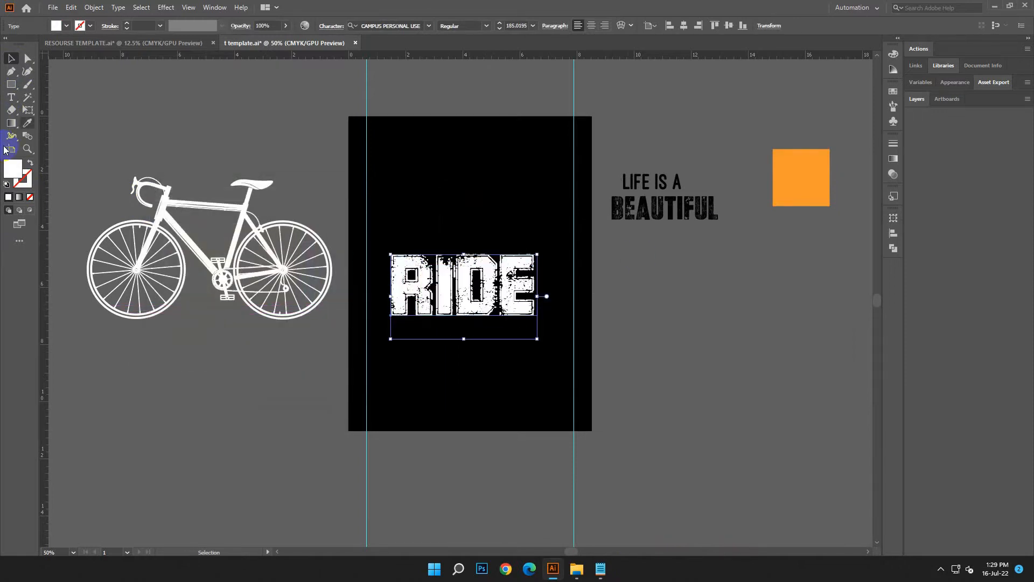
click(27, 123)
click(797, 161)
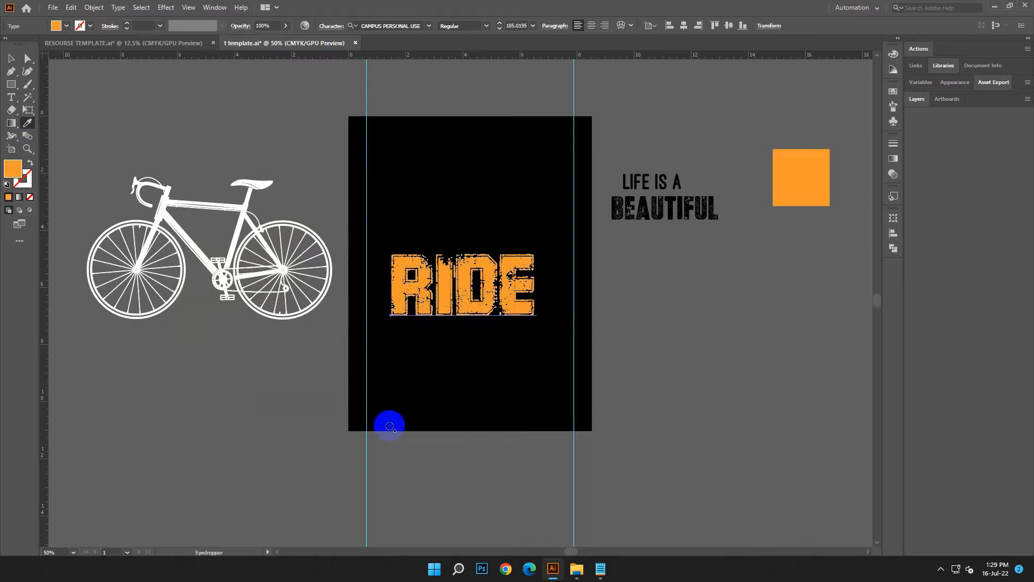
Position and enlarge RIDE to about 267 pt so it spans the width between the two vertical guides.
scroll(388, 420, down, 2)
click(11, 58)
drag(537, 314, 566, 330)
drag(427, 252, 433, 263)
drag(574, 343, 577, 346)
click(719, 362)
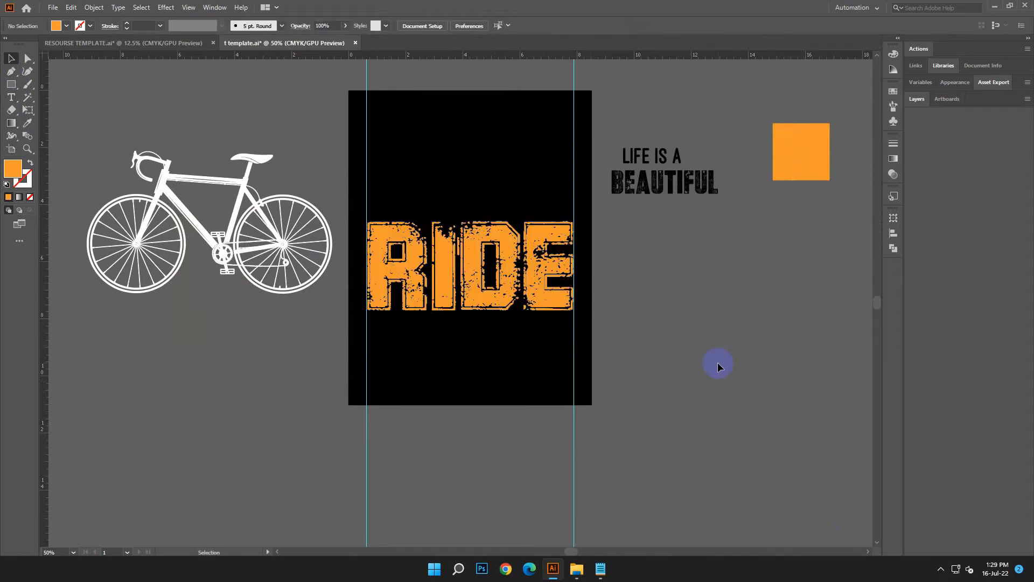
Nudge the RIDE text down on the artboard, keeping it between the guides.
click(554, 284)
key(Down)
key(Down)
key(Down)
key(Down)
key(Down)
key(Down)
key(Down)
key(Down)
key(Down)
key(Down)
key(Down)
key(Down)
key(Down)
key(Down)
key(Down)
key(Down)
key(Down)
key(Down)
key(Down)
key(Down)
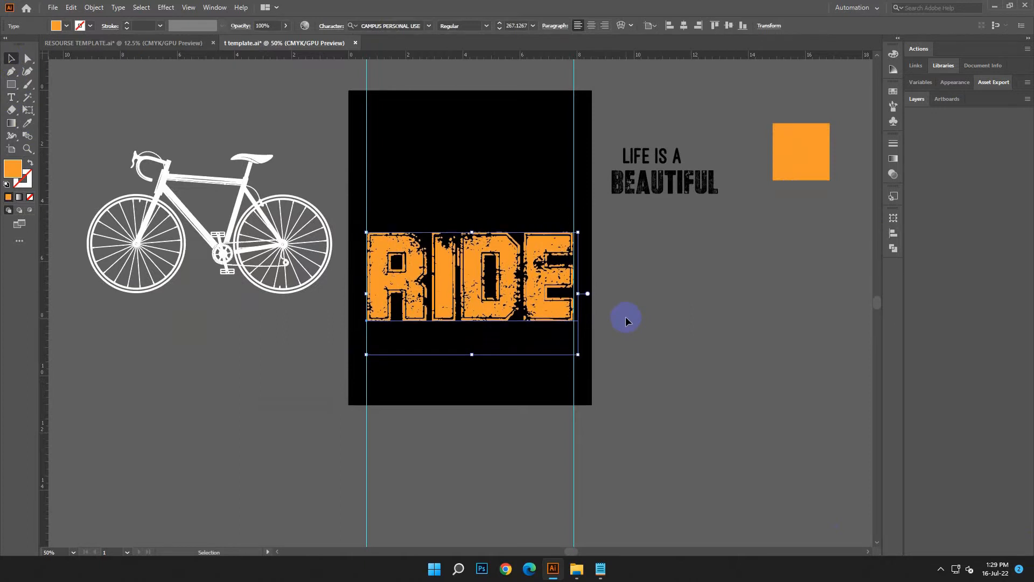
click(626, 317)
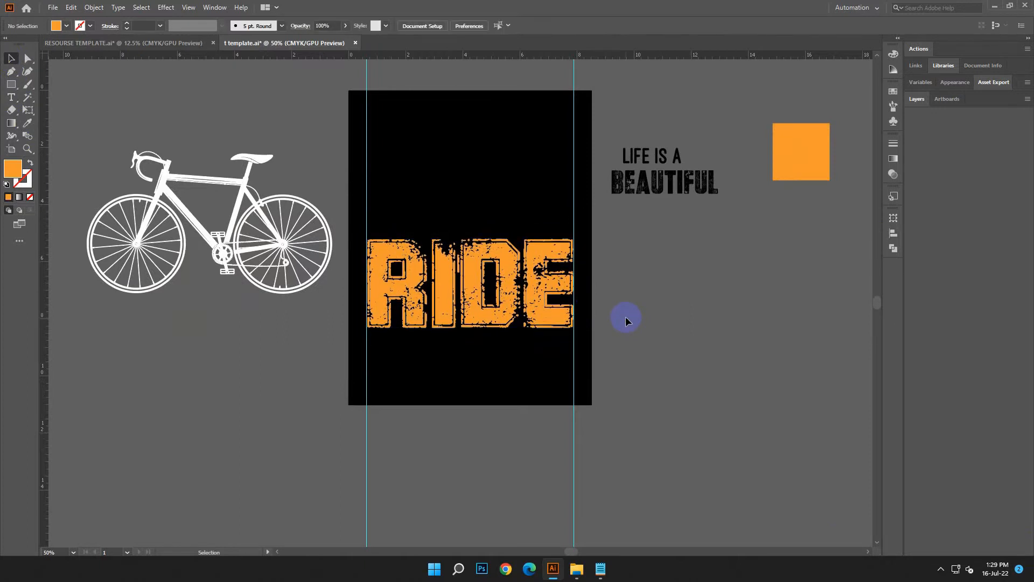
Convert the RIDE text to outlines.
click(314, 281)
right_click(485, 296)
click(531, 372)
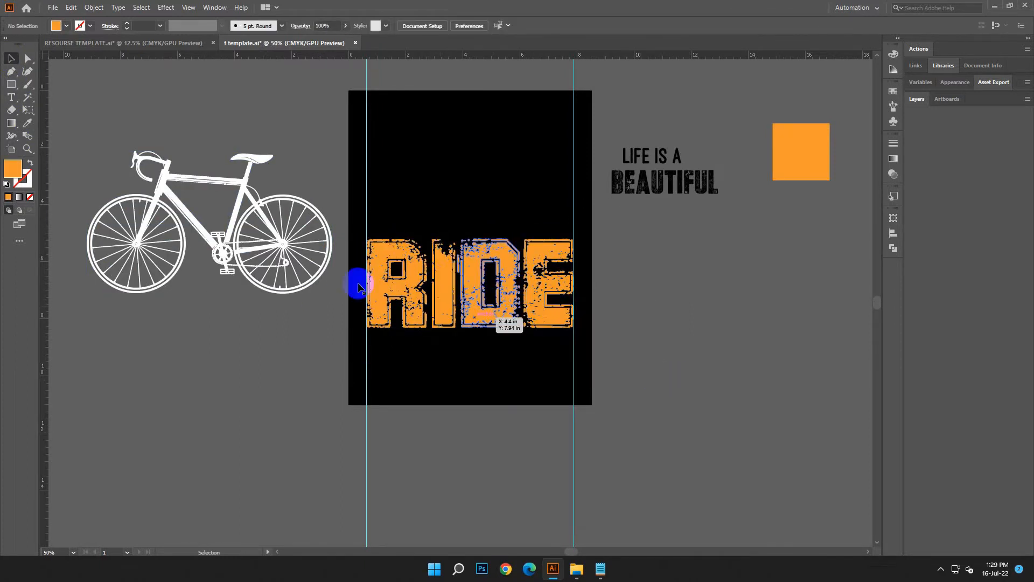
Place the bicycle directly above RIDE and scale it to about 7.09 in wide to fit between the guides.
drag(306, 283, 564, 231)
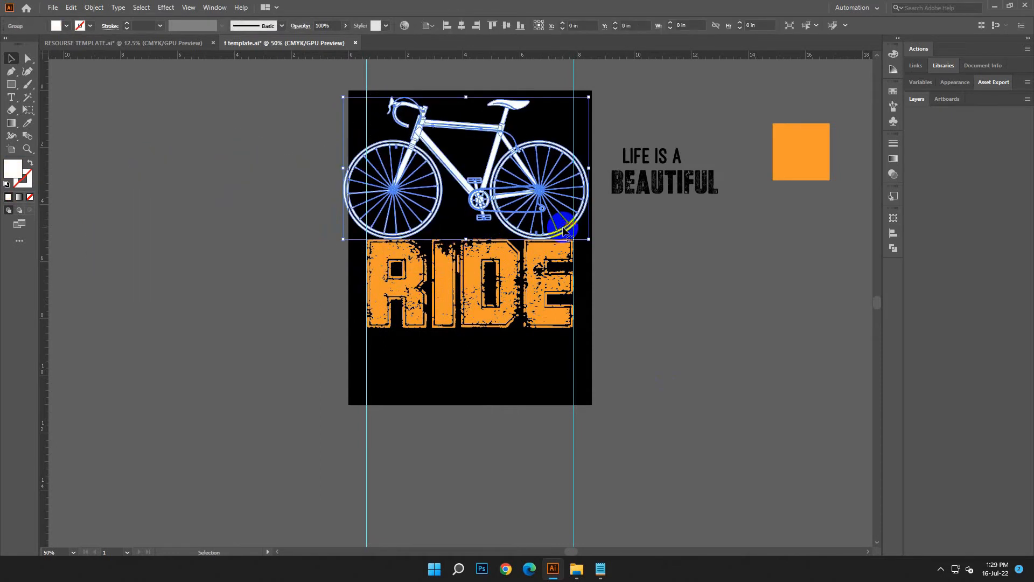
drag(591, 171, 568, 177)
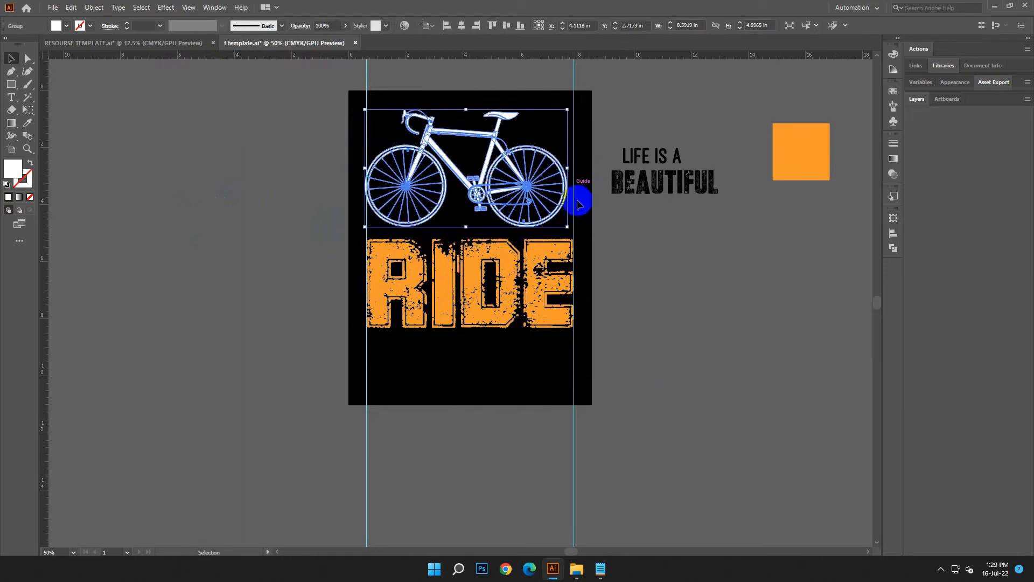
drag(574, 230, 573, 233)
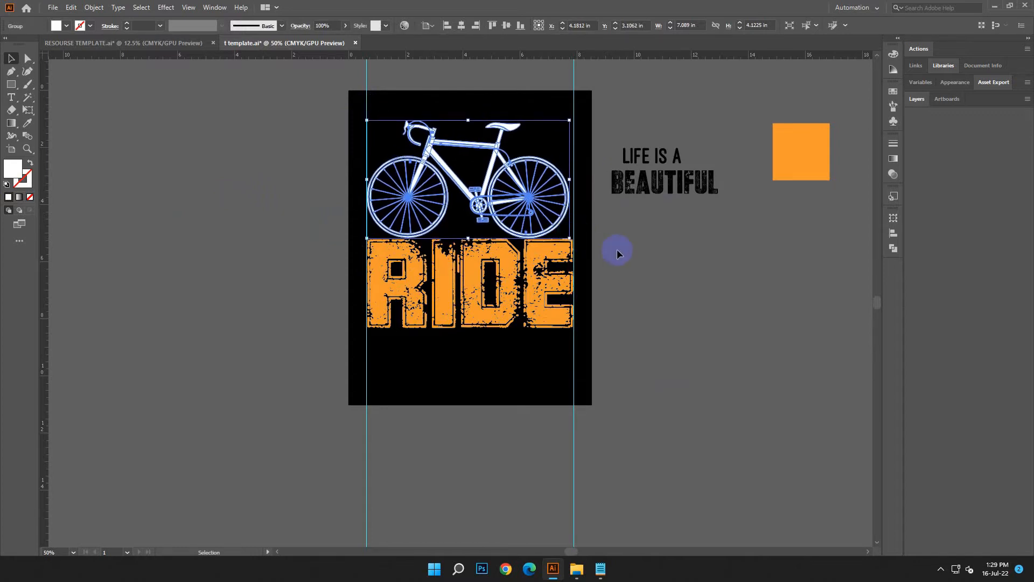
Fine-tune the bicycle's size so its wheels reach exactly from one vertical guide to the other above RIDE.
click(619, 250)
key(ctrl+equal)
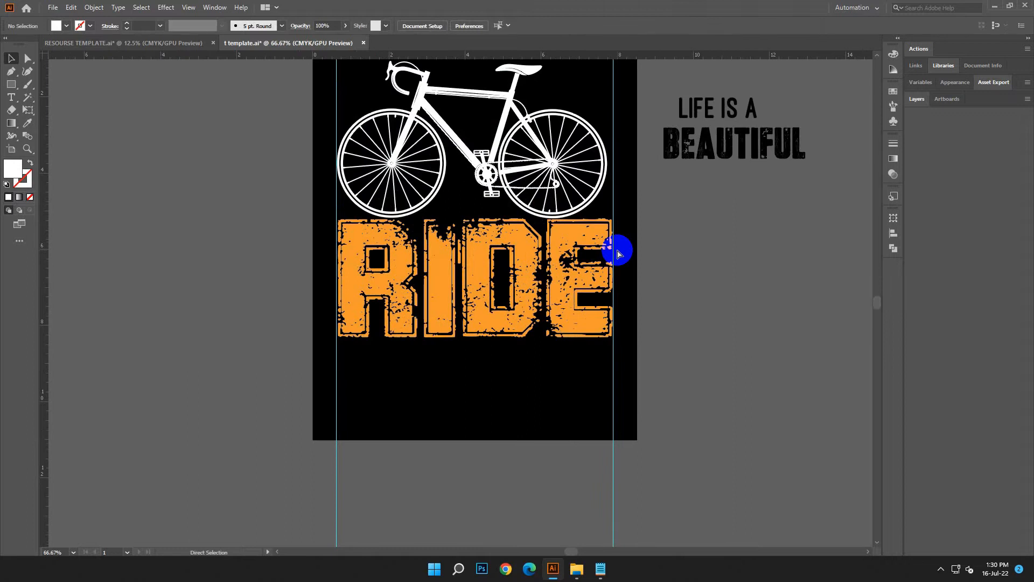
key(ctrl+equal)
scroll(619, 243, up, 3)
drag(667, 182, 539, 273)
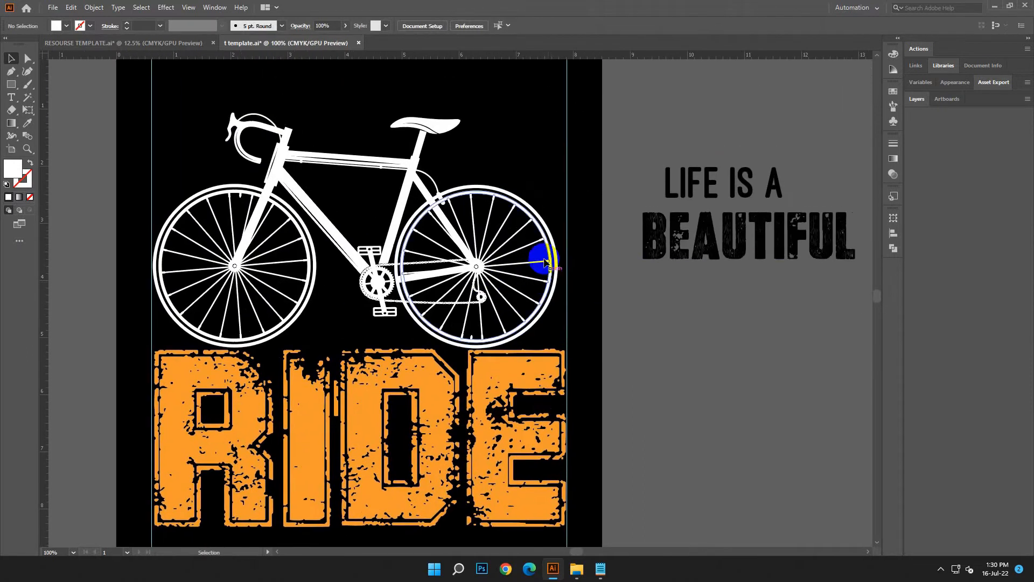
click(547, 259)
drag(564, 232, 568, 231)
click(612, 310)
key(ctrl+minus)
key(ctrl+minus)
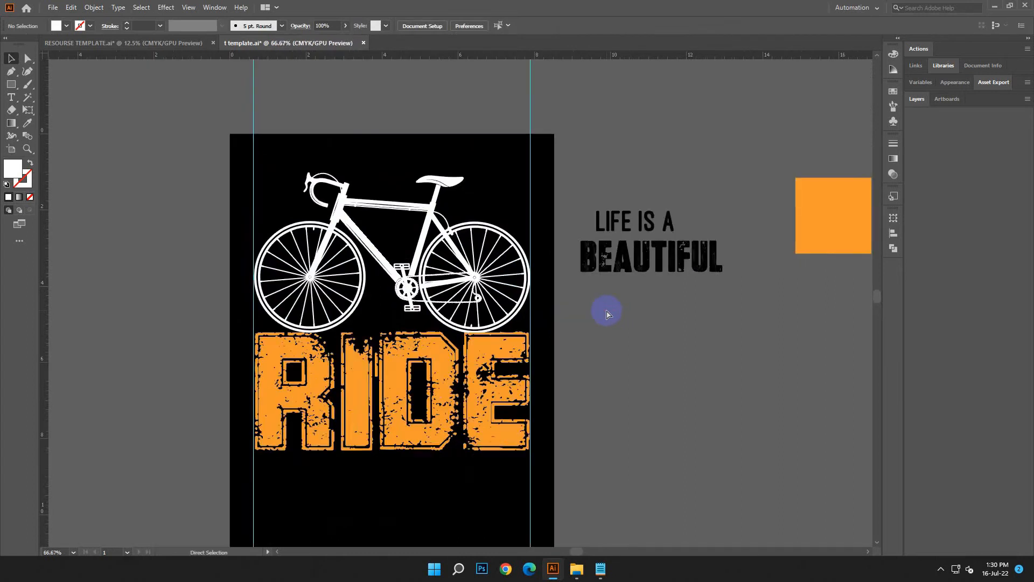
Move the bicycle and RIDE together lower on the artboard, making room above them.
scroll(582, 314, down, 3)
drag(322, 114, 461, 305)
key(Down)
key(Down)
key(Down)
key(Down)
key(Down)
key(Down)
key(Down)
key(Down)
key(Down)
key(Down)
key(Down)
key(Down)
key(Down)
key(Down)
key(Down)
key(Down)
key(Down)
key(Down)
key(Down)
key(Down)
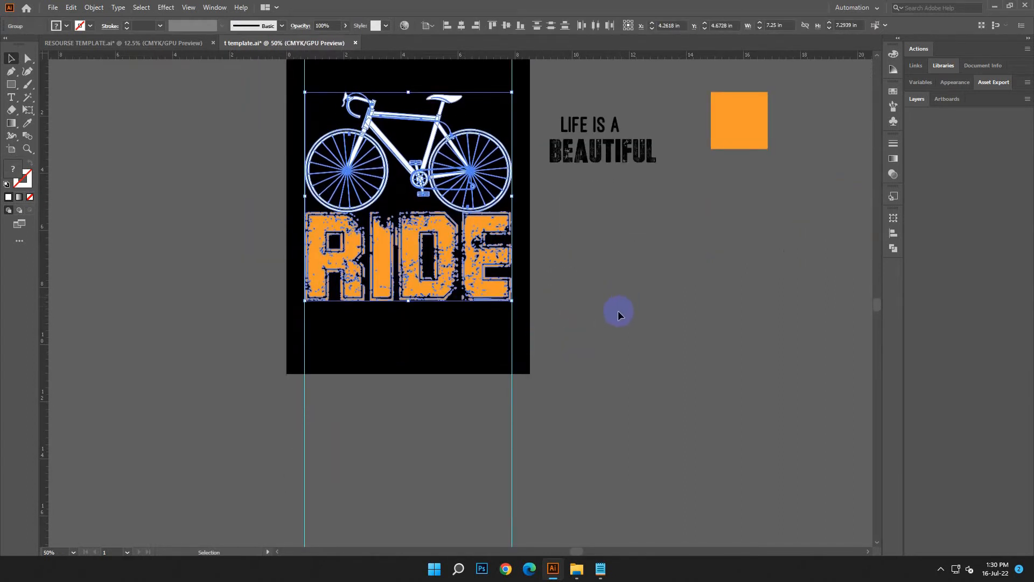
key(Down)
key(Down)
key(Down)
key(Down)
key(Down)
key(Down)
key(Down)
key(Down)
key(Down)
key(Down)
key(Down)
key(Down)
key(Down)
key(Down)
key(Down)
key(Down)
key(Down)
key(Down)
key(Down)
key(Down)
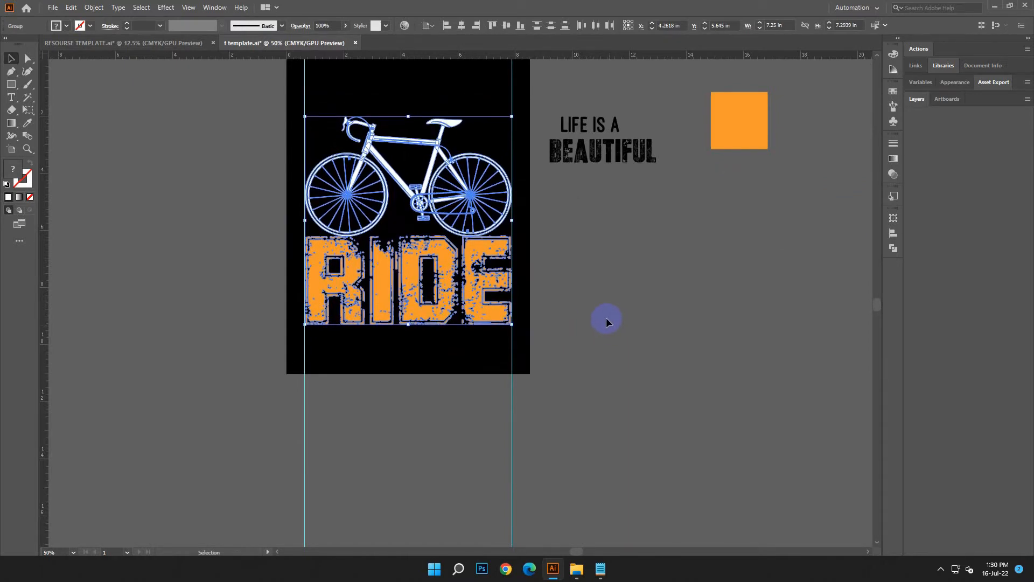
click(609, 357)
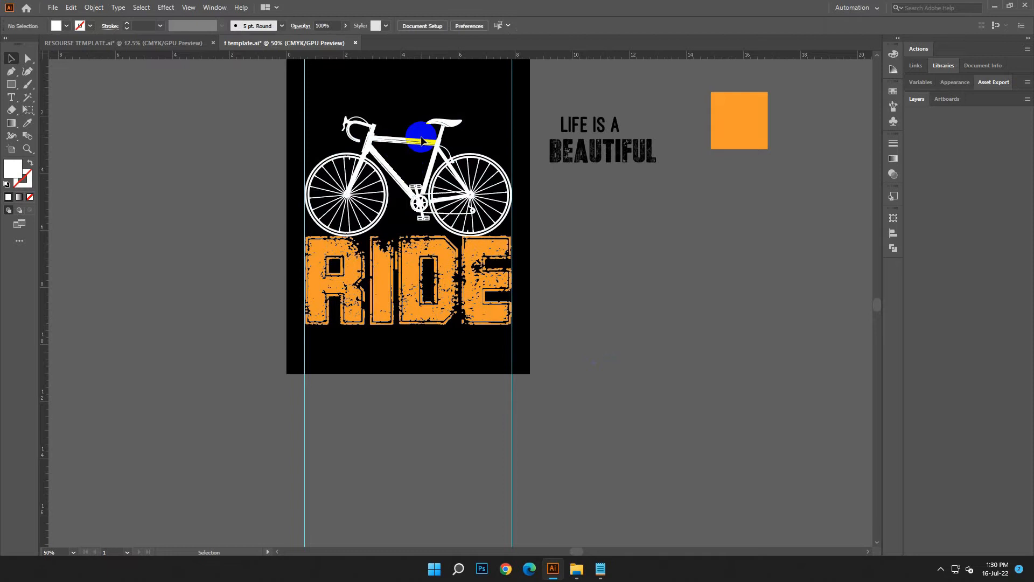
Shrink the bicycle so it rests centered on RIDE, inside the two guides.
mouse_move(423, 141)
mouse_down()
mouse_move(387, 147)
mouse_move(409, 157)
mouse_move(418, 134)
mouse_move(395, 129)
mouse_move(409, 140)
mouse_up()
click(583, 275)
scroll(573, 280, up, 1)
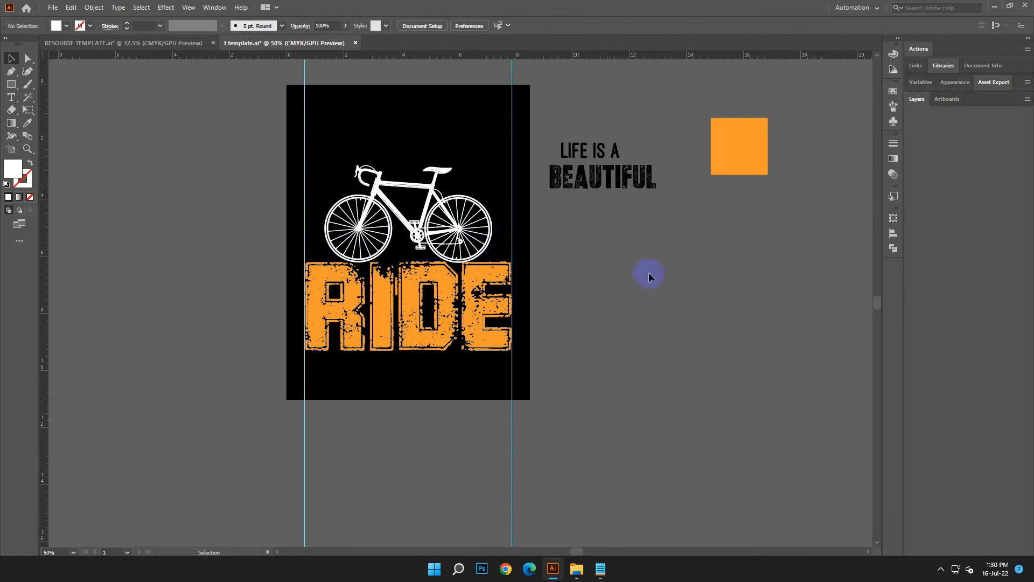
Place BEAUTIFUL on the artboard above the bicycle, starting at the left guide, and fill it with the sample square's orange.
drag(635, 185, 391, 152)
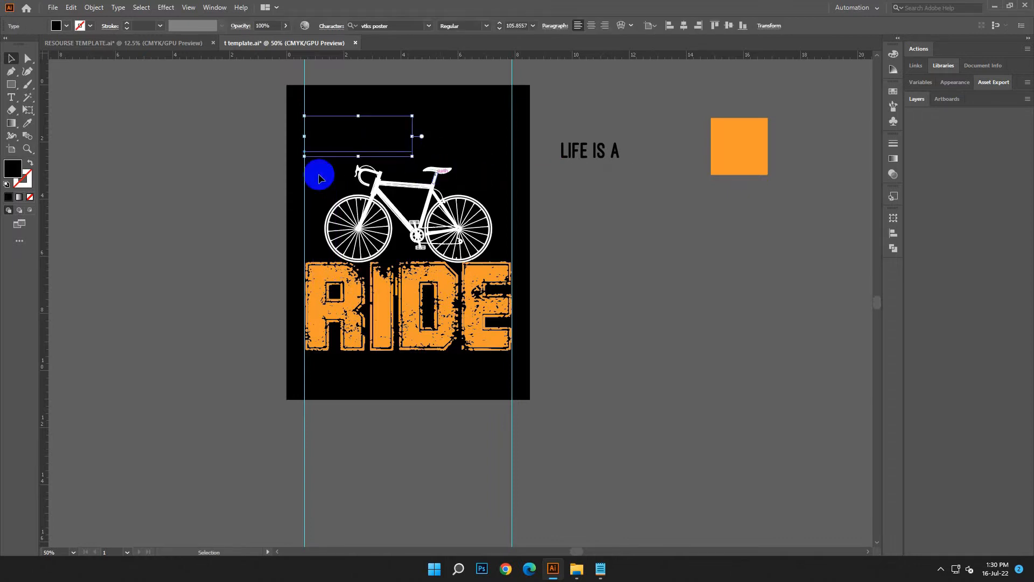
double_click(12, 170)
click(159, 221)
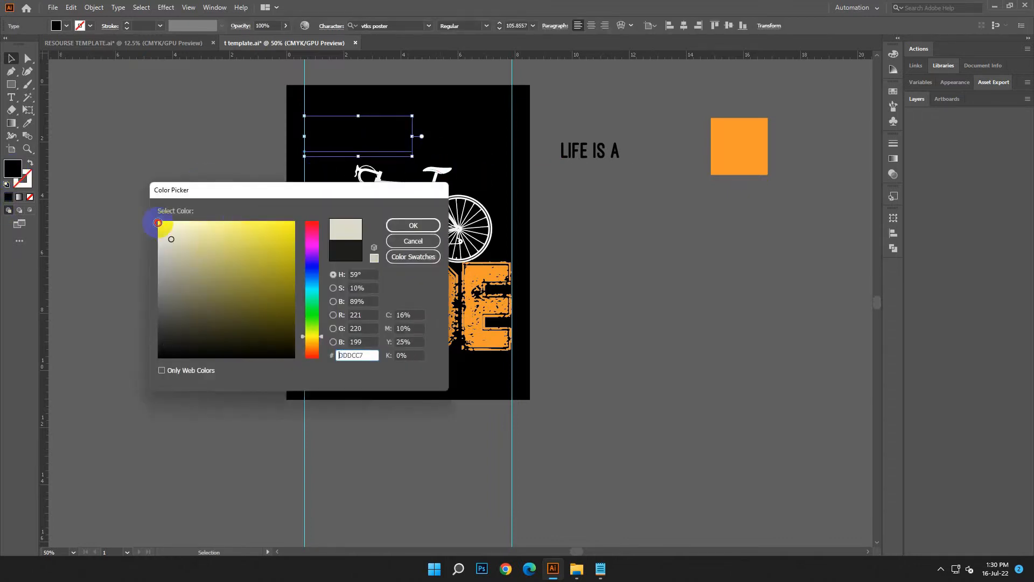
key(Return)
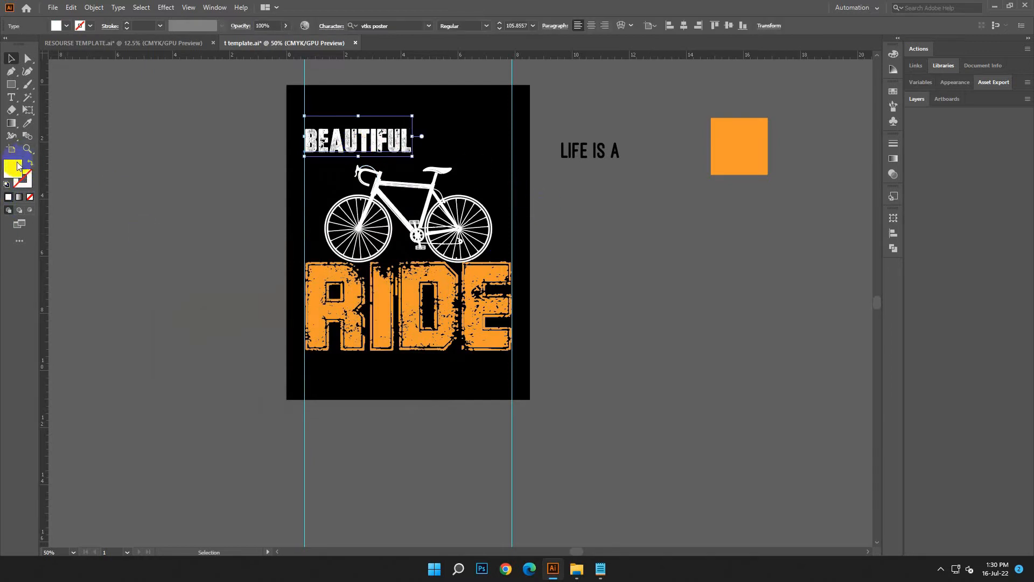
click(739, 141)
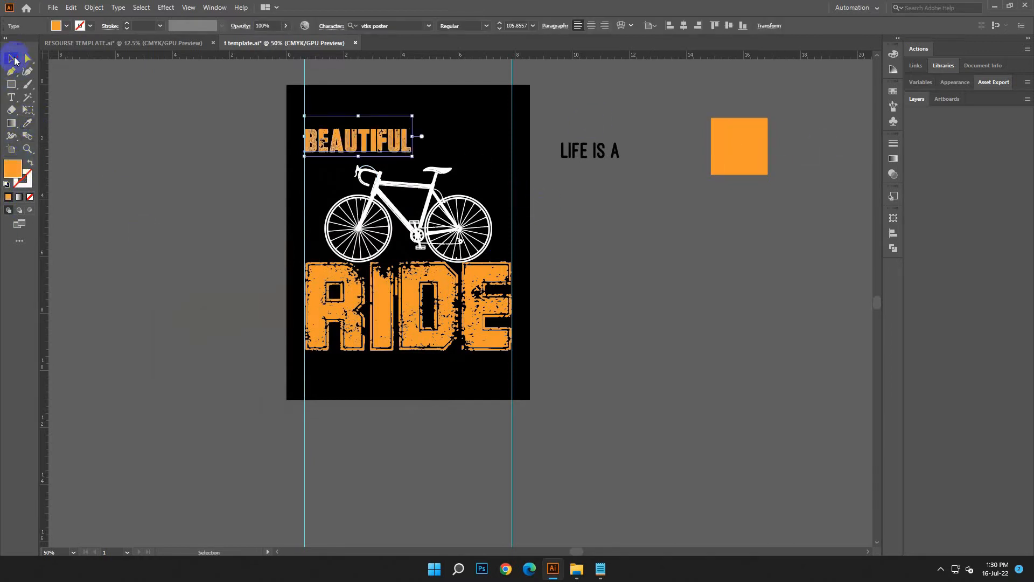
click(542, 202)
Reduce the bicycle further to about 4.95 in wide, keeping it centered on RIDE.
drag(382, 143, 411, 181)
click(408, 184)
click(685, 274)
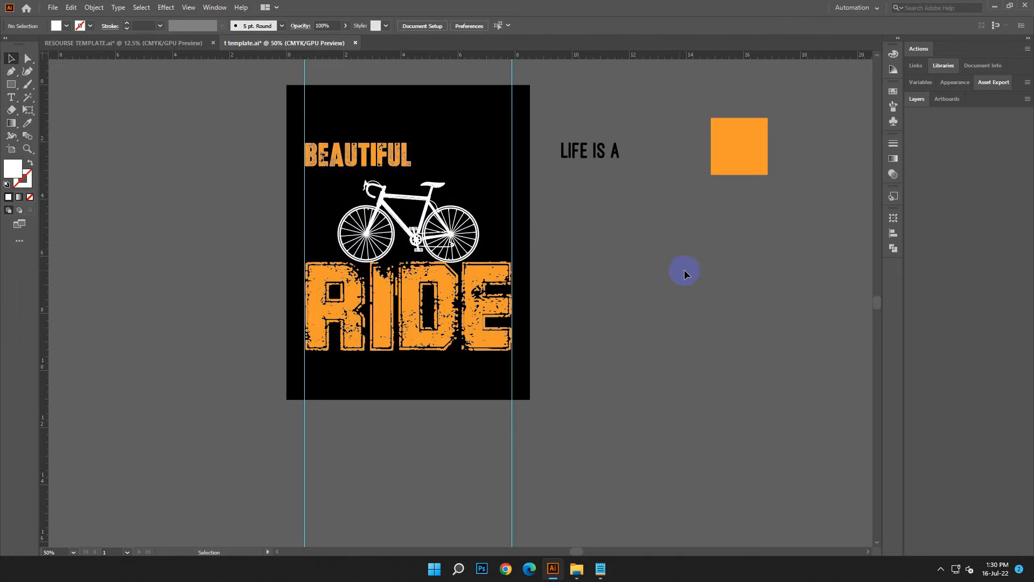
Enlarge BEAUTIFUL to about 204 pt to span the guides, and shear it so the word slants upward toward its end.
drag(318, 156, 318, 181)
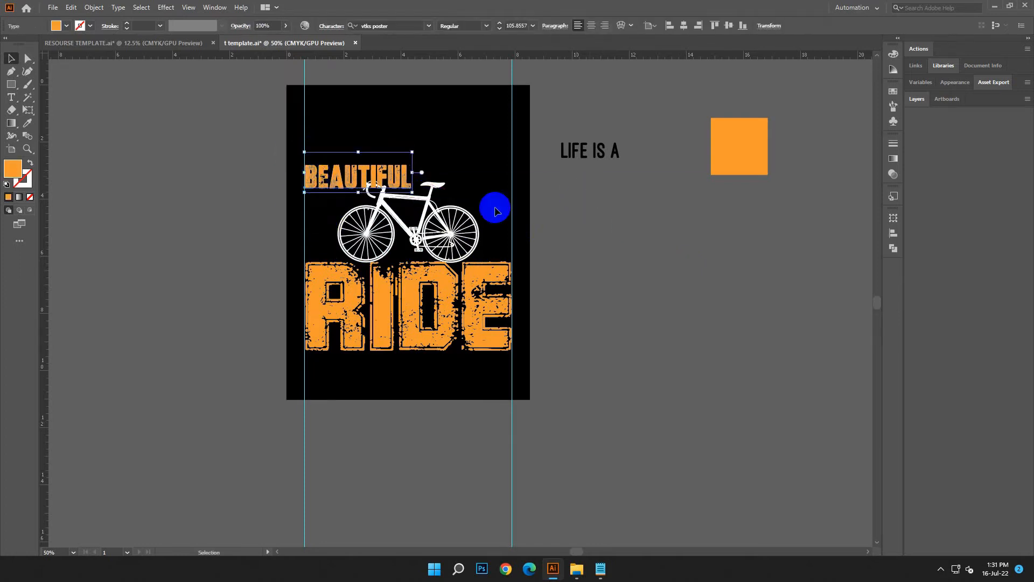
drag(413, 172, 515, 185)
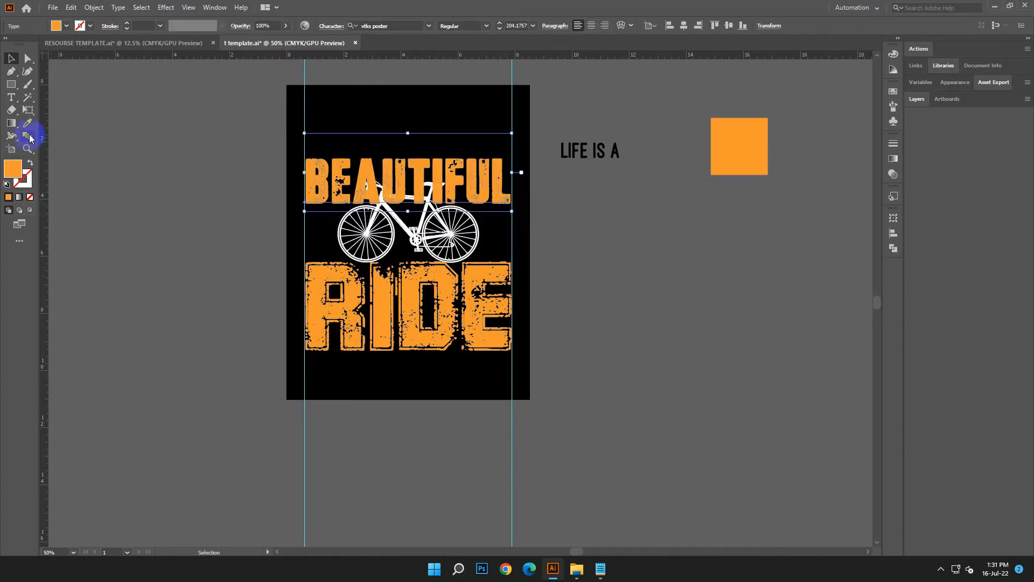
click(28, 113)
mouse_move(513, 173)
mouse_down()
mouse_move(514, 146)
mouse_move(514, 162)
mouse_up()
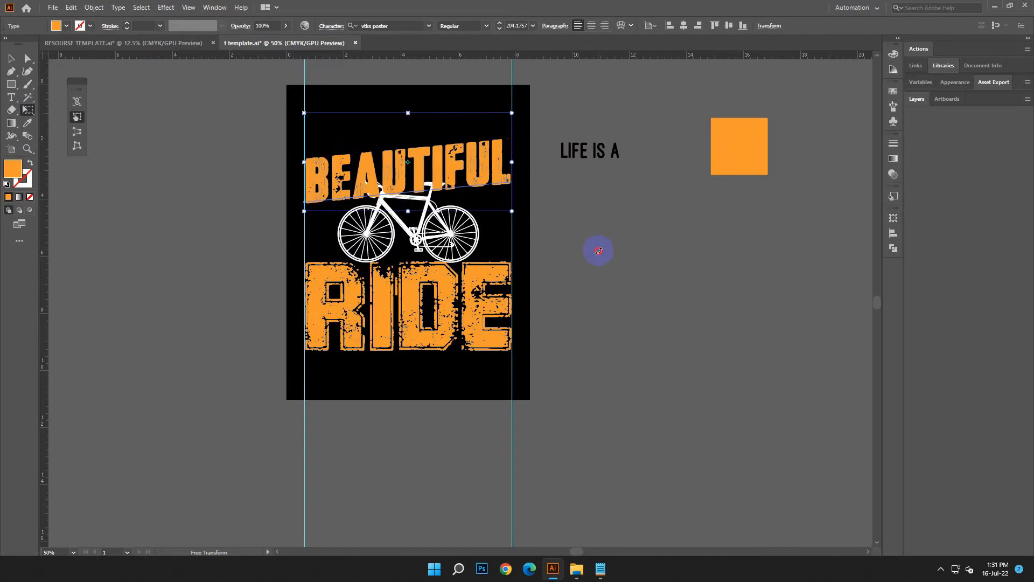
click(11, 56)
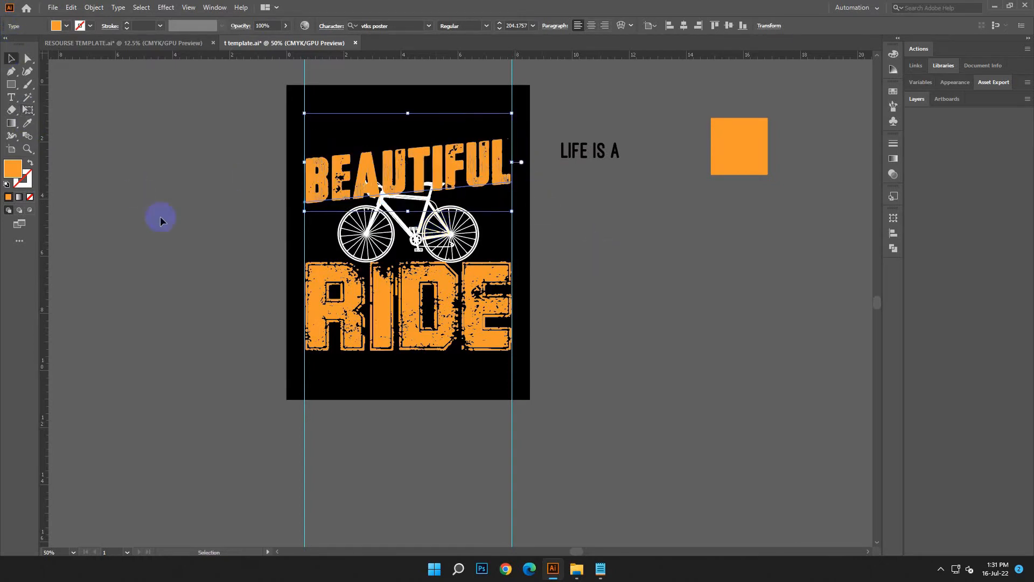
click(161, 217)
Bring the bicycle to the front so it overlaps BEAUTIFUL.
click(467, 236)
right_click(467, 238)
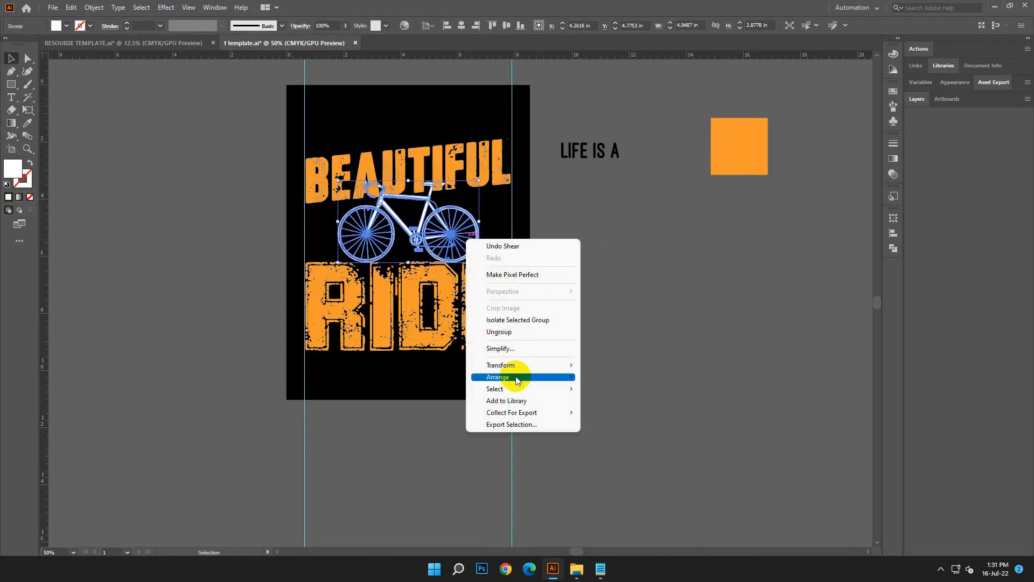
click(671, 361)
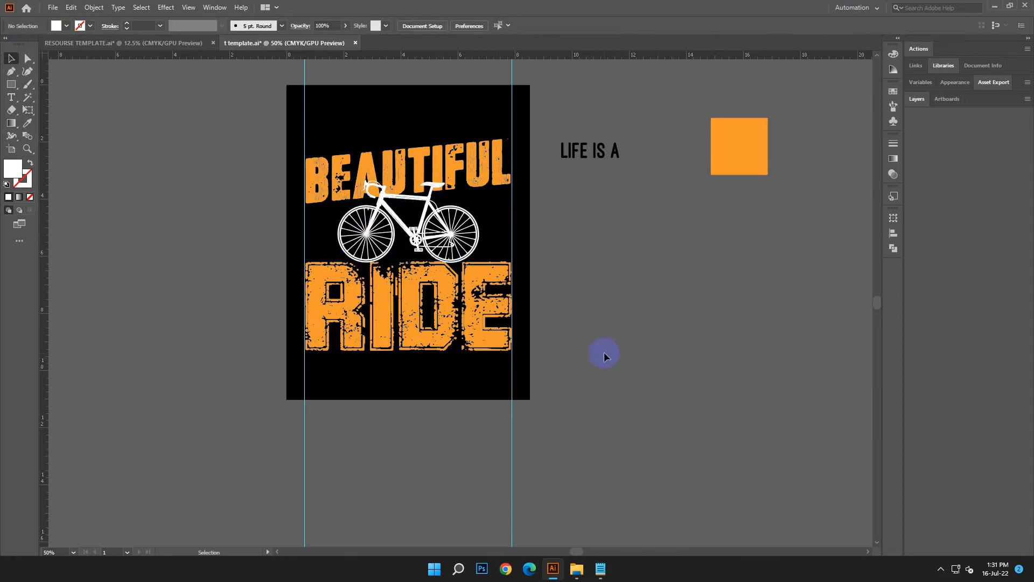
click(496, 173)
click(708, 289)
scroll(728, 309, up, 2)
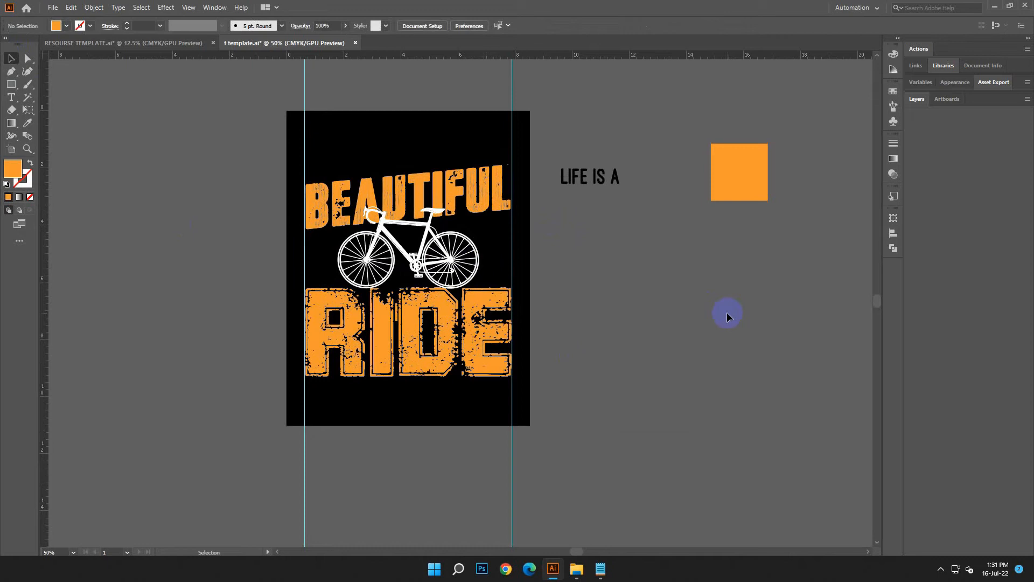
Enlarge the bicycle to span the guides and tilt it clockwise so its handlebar end is raised.
click(478, 264)
drag(485, 289, 507, 307)
drag(506, 251, 508, 277)
click(538, 293)
drag(348, 254, 299, 251)
click(618, 281)
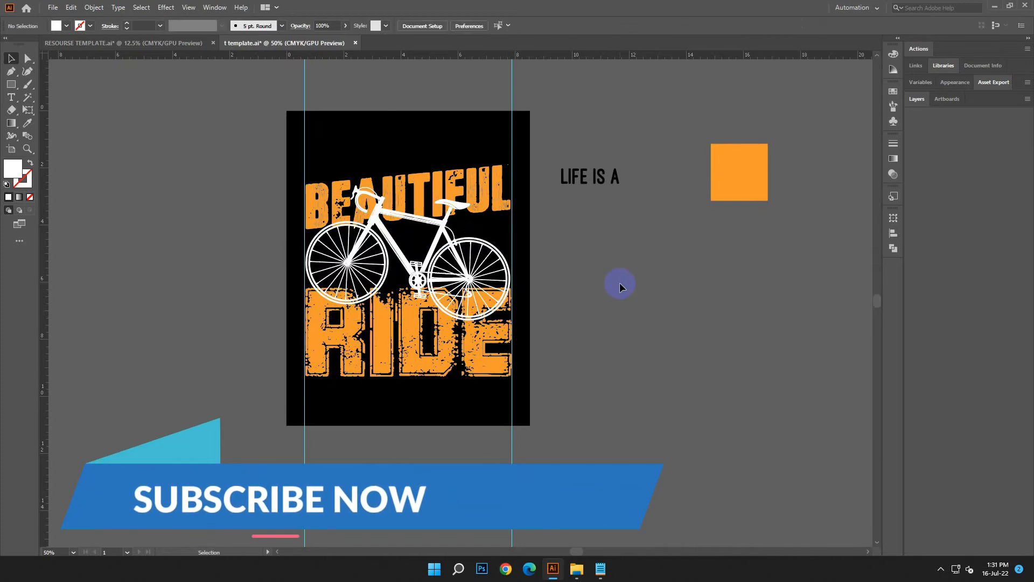
Scale the tilted bicycle down and nudge it down so its lower wheel slightly overlaps RIDE.
scroll(603, 294, up, 2)
click(436, 272)
drag(408, 211, 431, 237)
click(672, 333)
drag(489, 316, 508, 296)
click(642, 316)
click(443, 281)
key(Down)
key(Down)
click(720, 280)
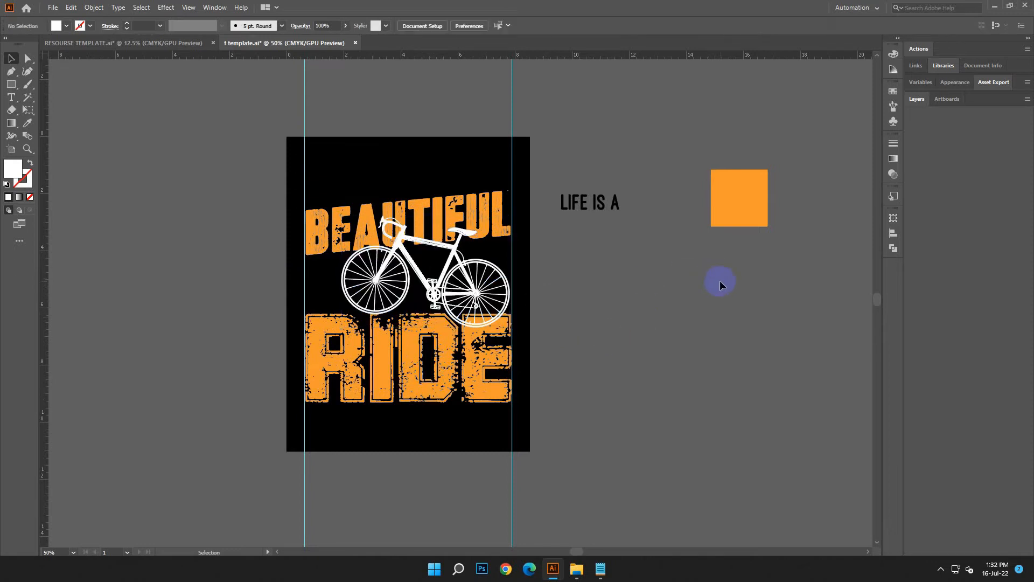
Center the tilted bicycle horizontally on the artboard.
scroll(623, 294, up, 1)
click(438, 280)
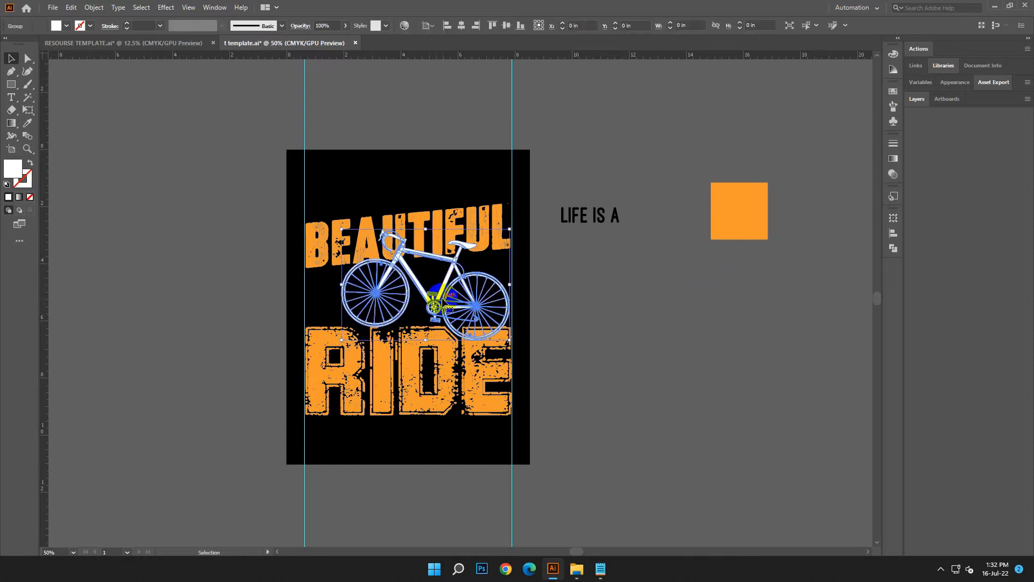
click(458, 26)
click(618, 318)
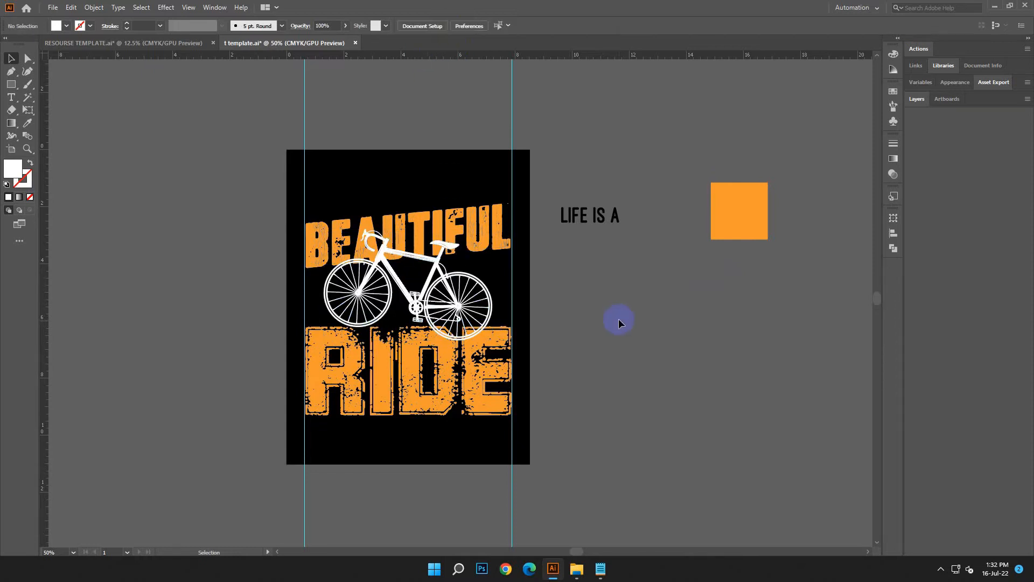
Nudge the slanted BEAUTIFUL text up slightly above the bicycle.
click(431, 215)
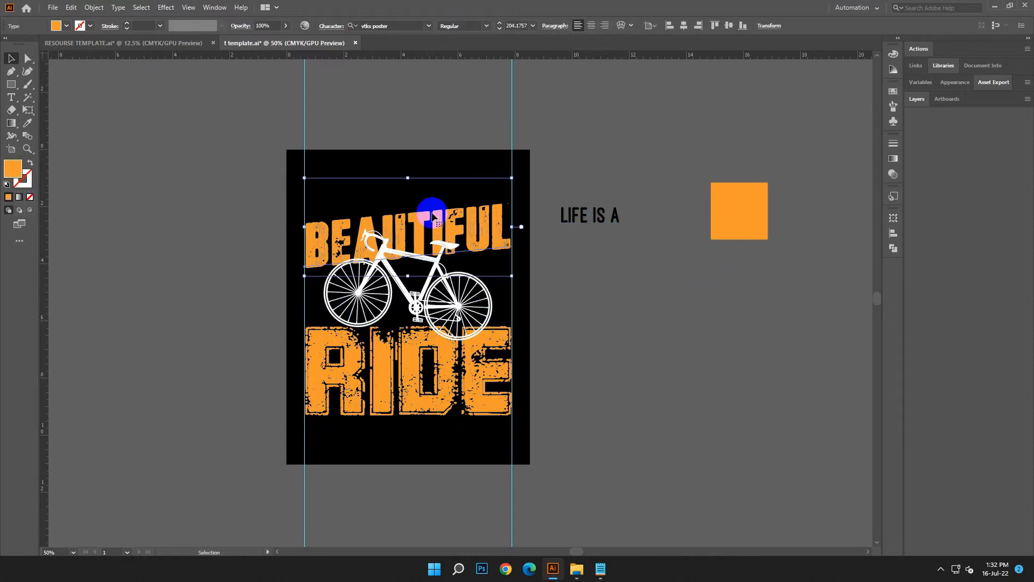
key(Up)
key(Up)
key(Up)
key(Up)
key(Up)
key(Up)
key(Up)
key(Up)
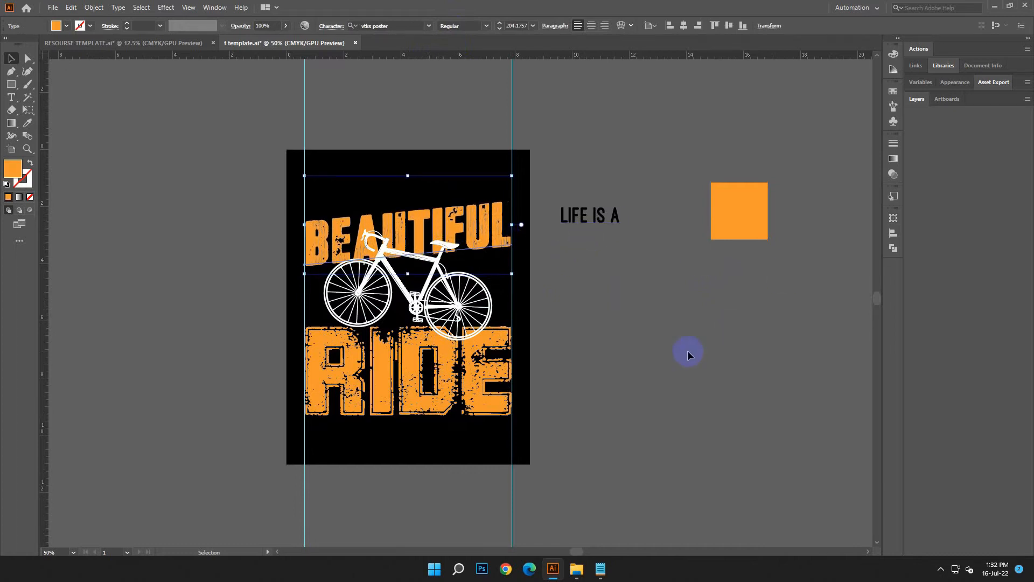
key(Up)
key(Up)
key(Up)
key(Up)
click(686, 353)
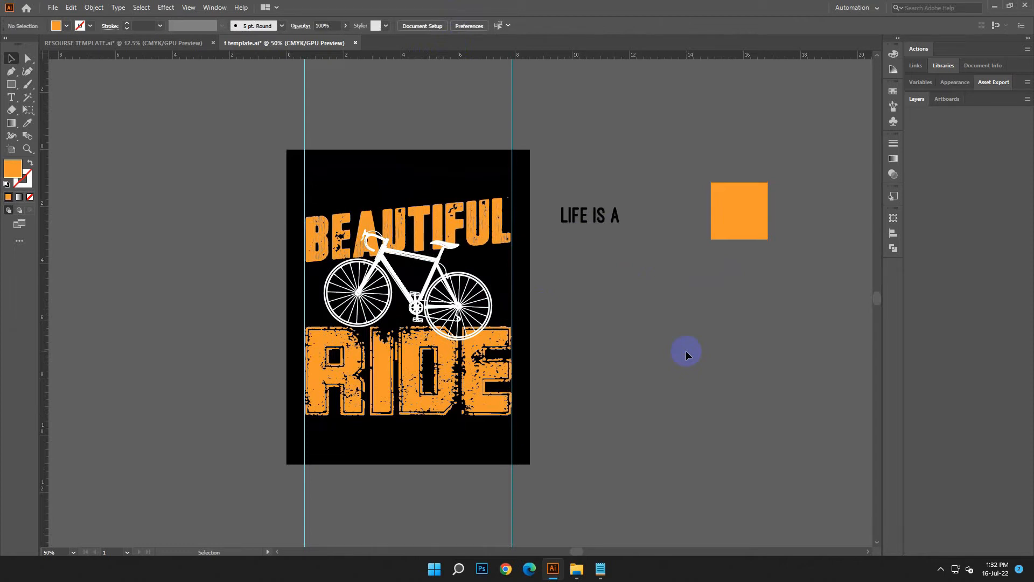
Color LIFE IS A with the sample orange, then place it above BEAUTIFUL at about 95 pt, sheared to the same upward slant.
click(588, 226)
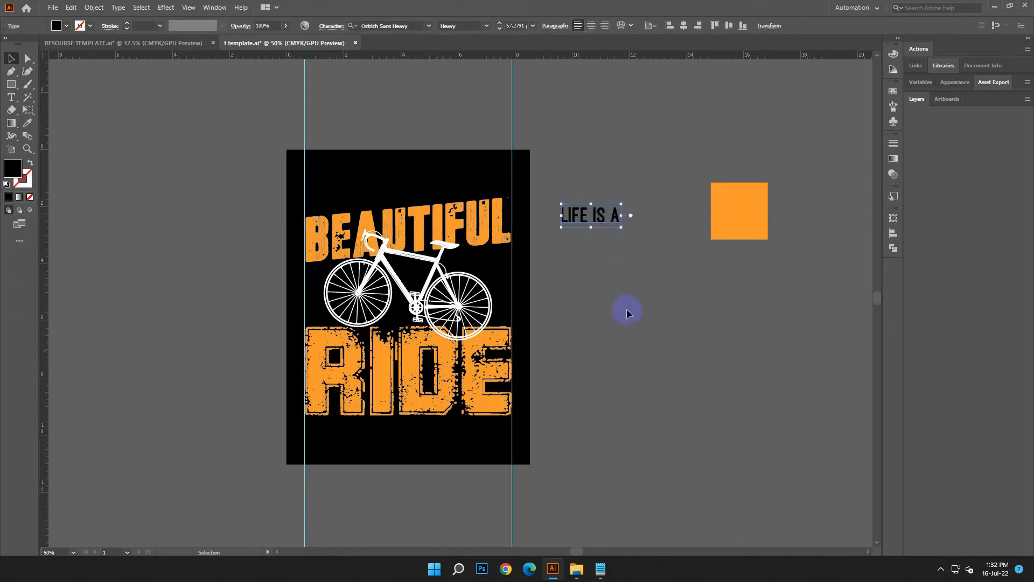
click(752, 219)
click(11, 58)
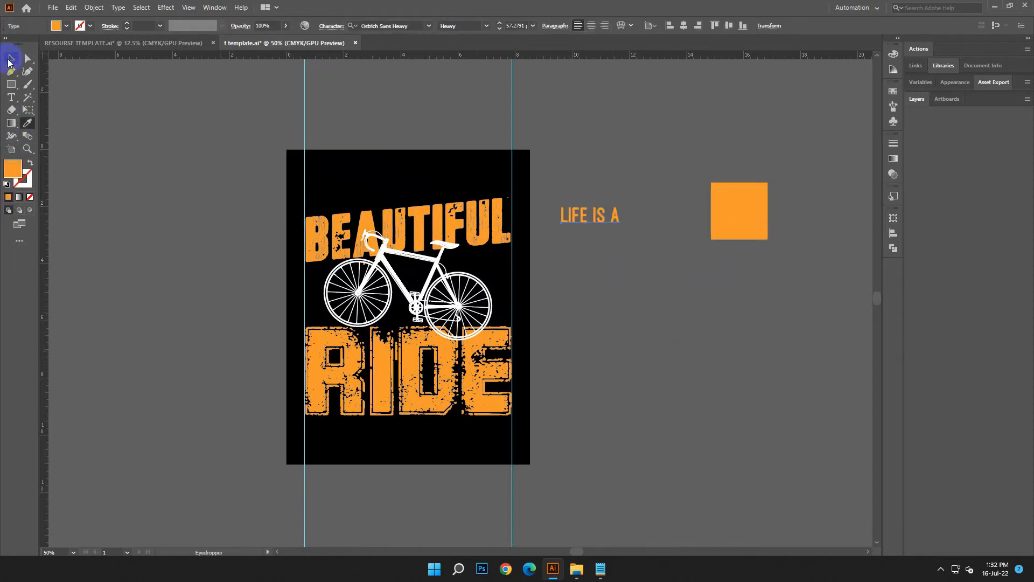
drag(621, 228, 451, 183)
click(28, 110)
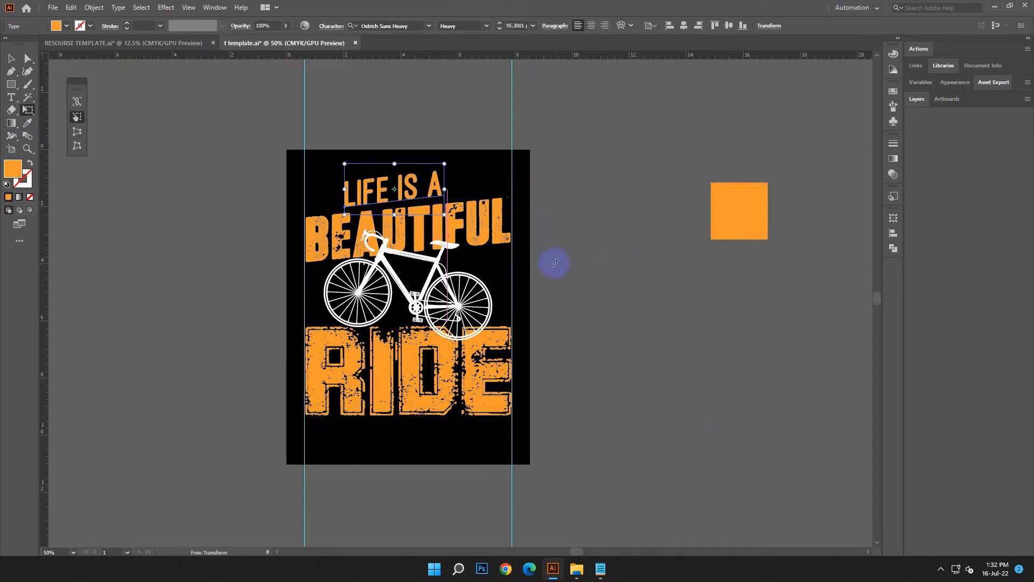
click(11, 57)
Expand the BEAUTIFUL text's object and fill into shapes, keeping it aligned between the guides.
click(143, 220)
drag(429, 170, 435, 183)
click(65, 8)
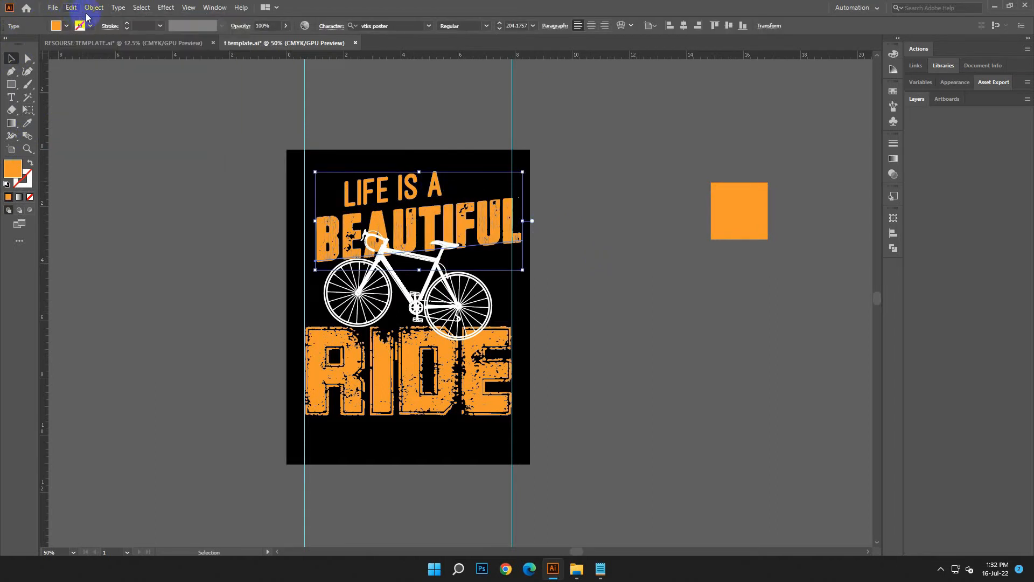
click(71, 9)
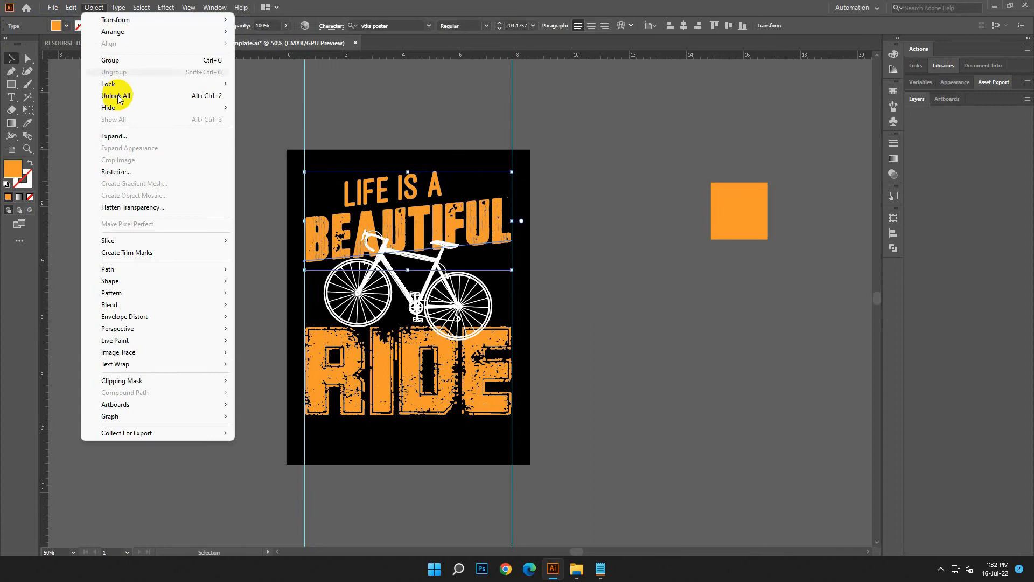
click(124, 136)
click(485, 337)
click(693, 374)
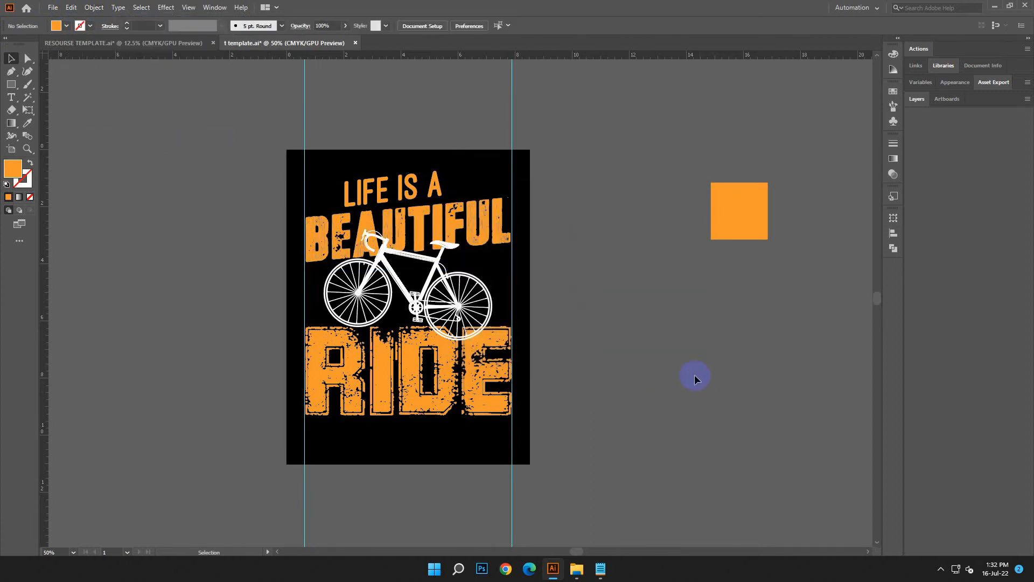
Expand the LIFE IS A text's object and fill into shapes, and center it above BEAUTIFUL.
click(437, 189)
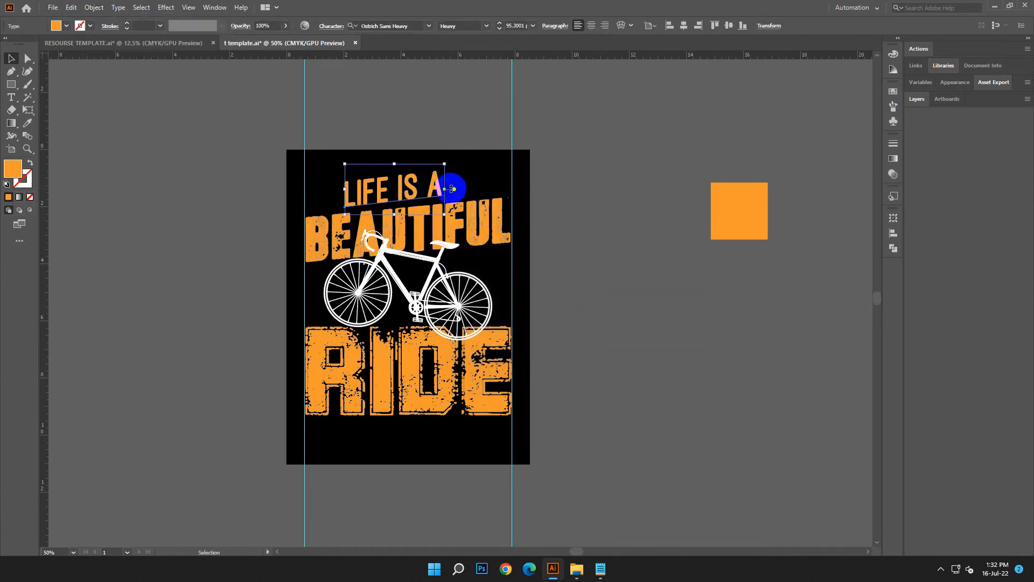
click(102, 7)
click(130, 135)
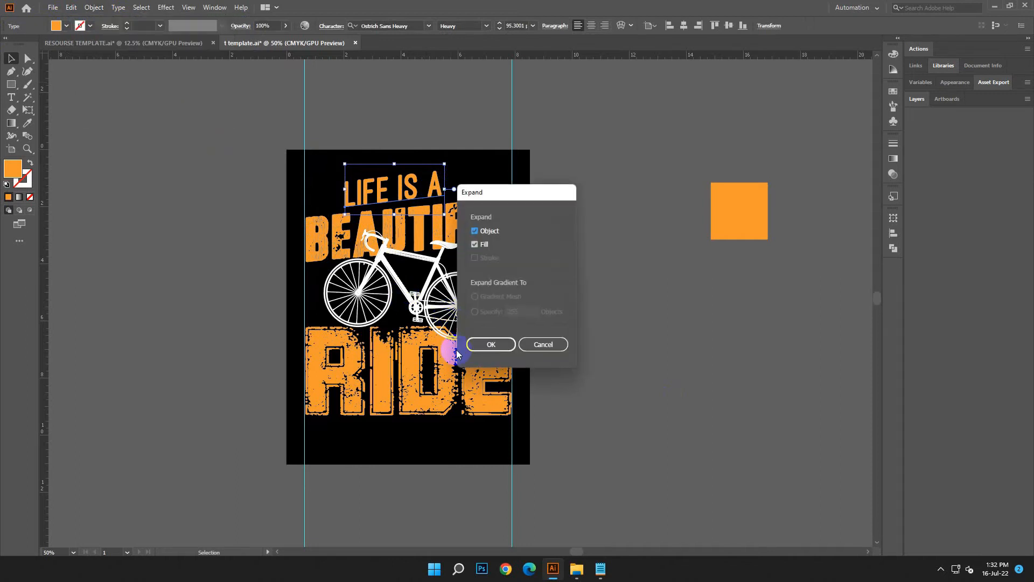
click(482, 345)
click(704, 350)
drag(437, 186, 451, 185)
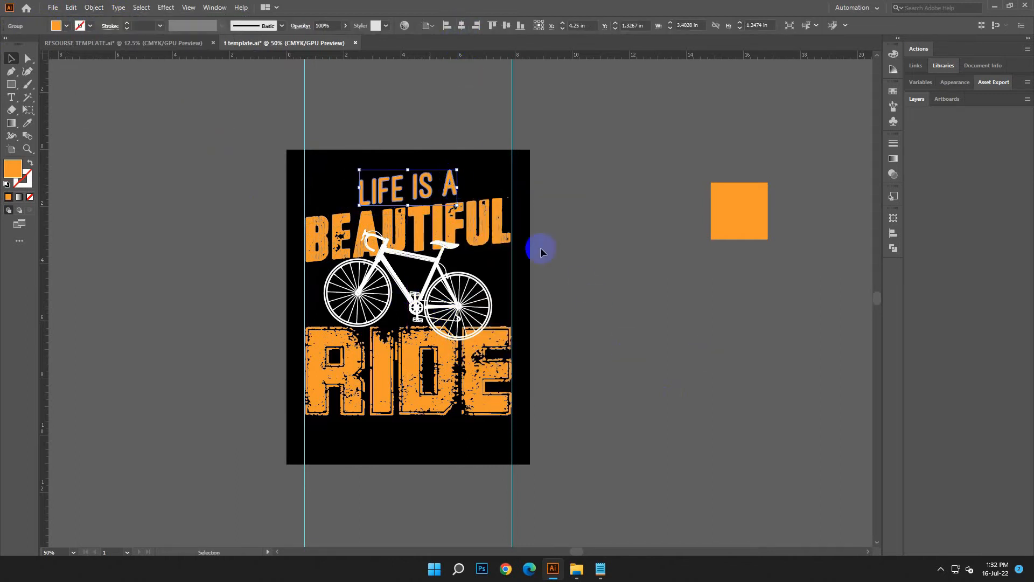
Draw a Pen path straight across LIFE IS A from the left guide to the right guide, with a short downward end segment.
click(615, 306)
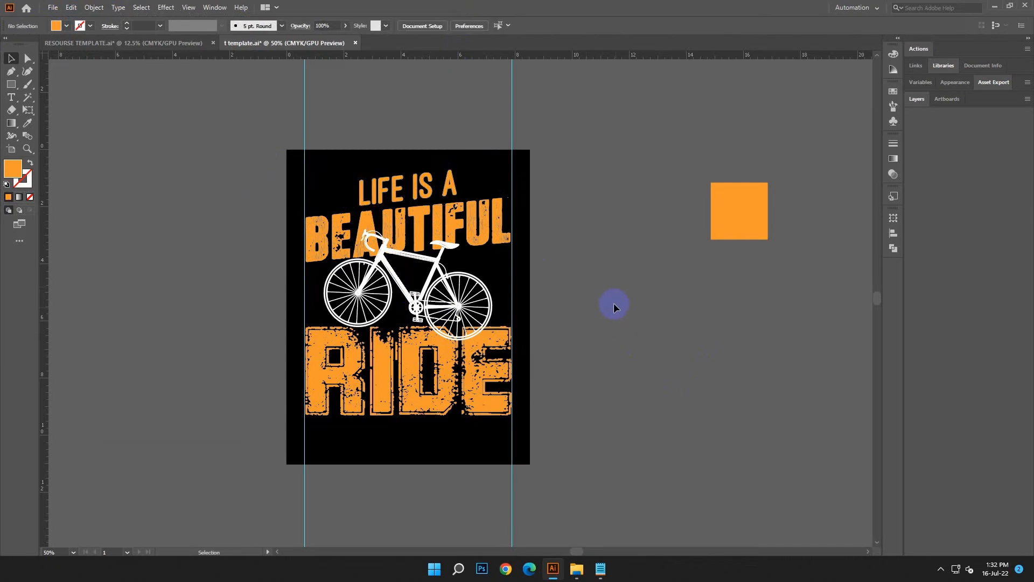
click(11, 72)
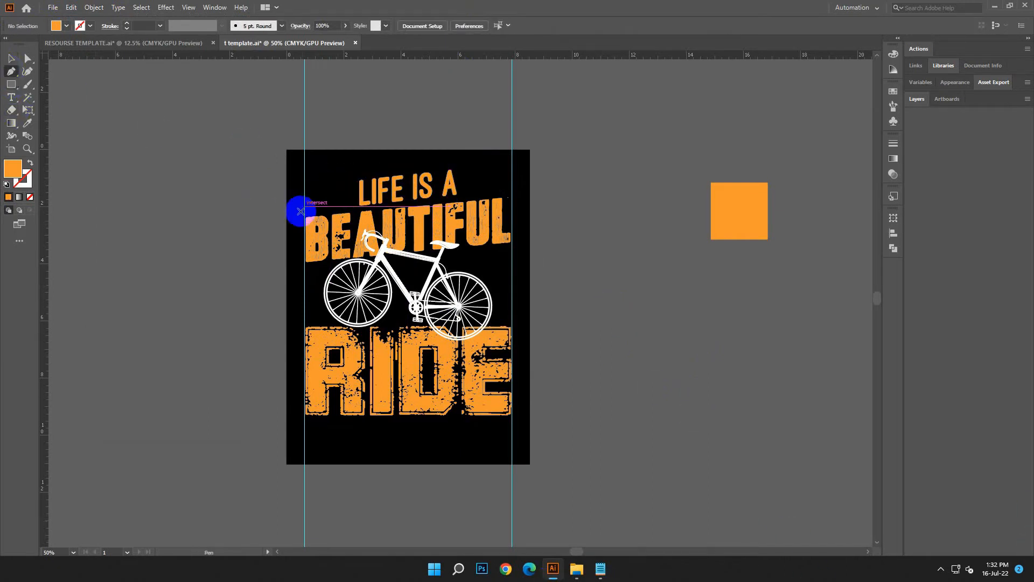
click(304, 191)
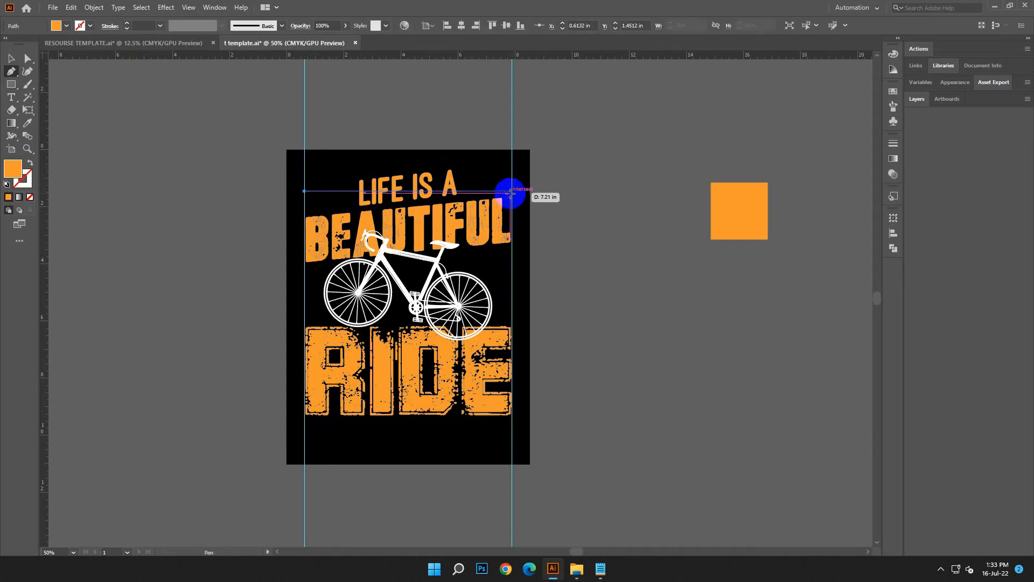
click(511, 191)
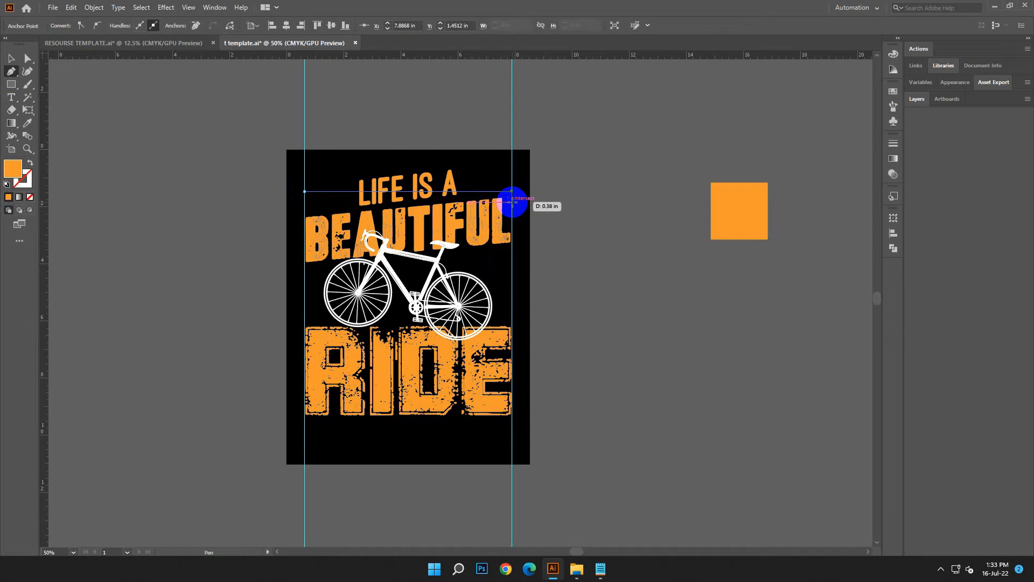
click(512, 202)
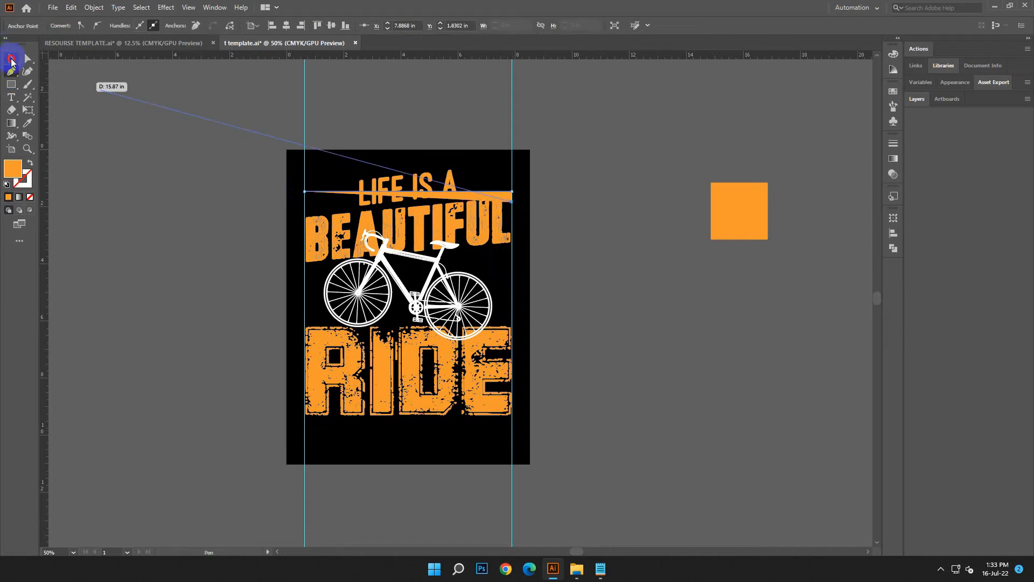
Extend the path from its left end with a short downward segment along the left guide.
click(11, 58)
click(199, 114)
click(11, 72)
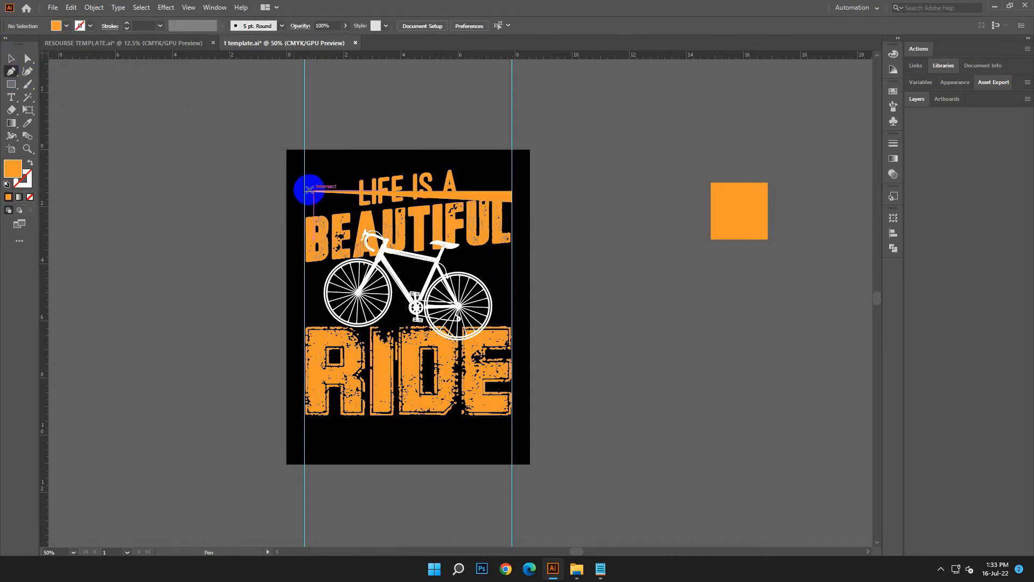
click(10, 58)
click(168, 151)
click(335, 191)
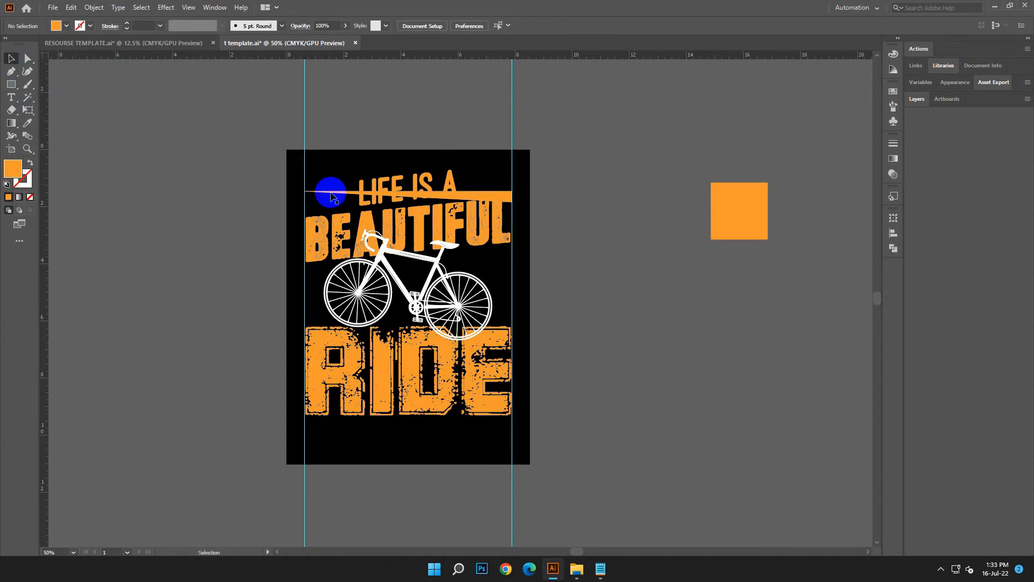
click(12, 71)
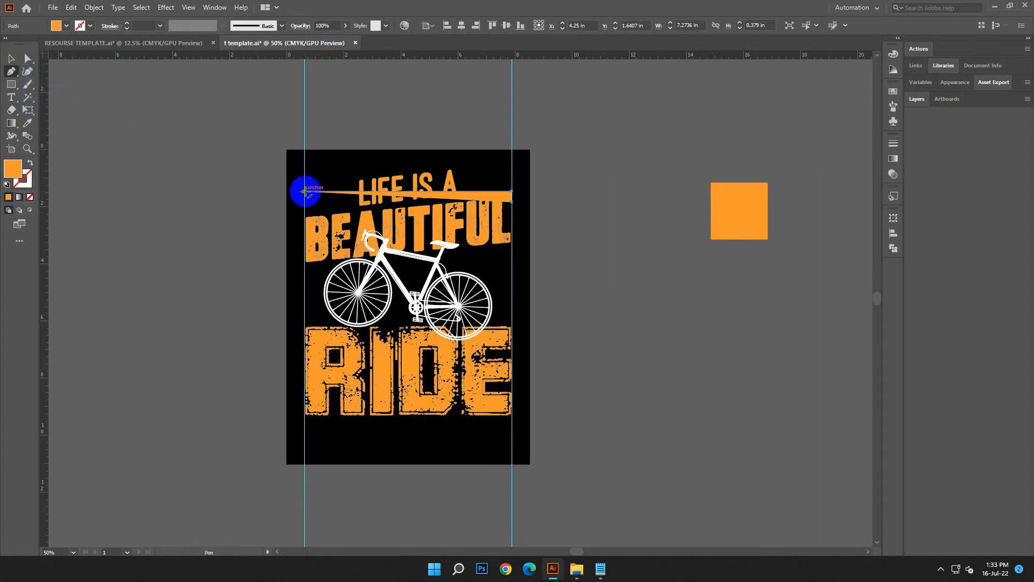
click(305, 191)
click(305, 212)
click(11, 58)
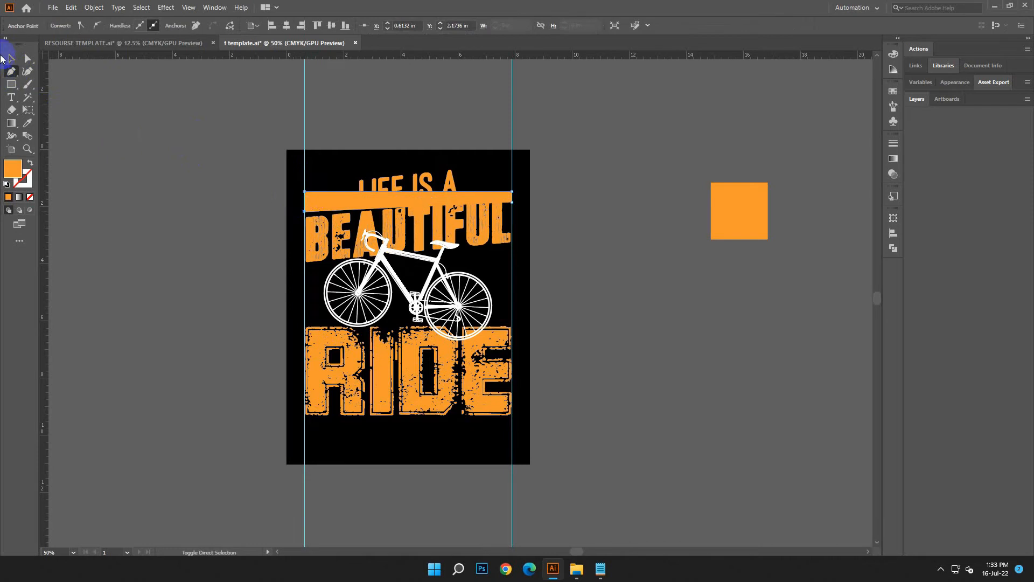
Swap the path's orange fill to its stroke and round the two upper corners by about 0.38 in.
click(30, 162)
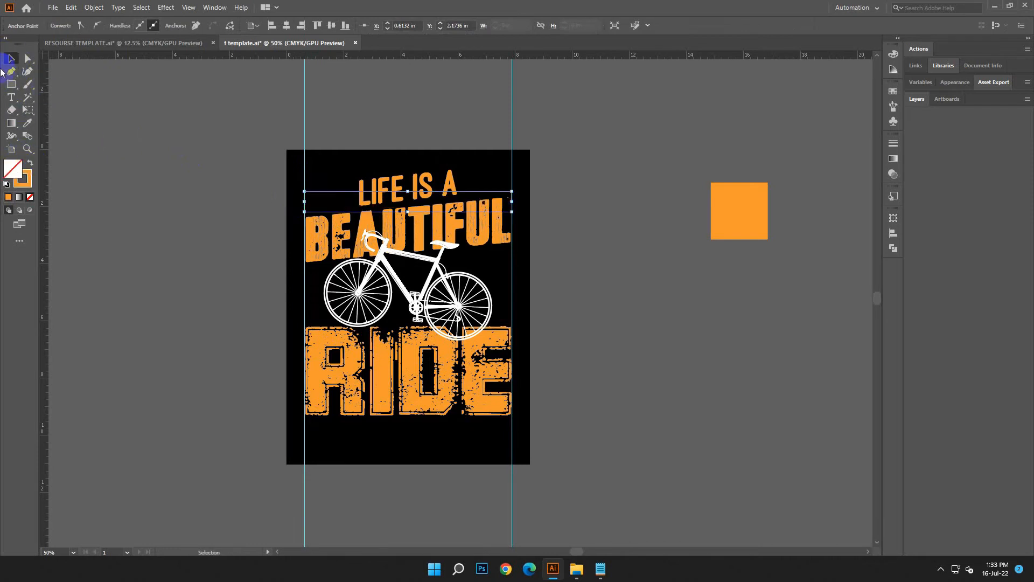
click(115, 204)
click(471, 190)
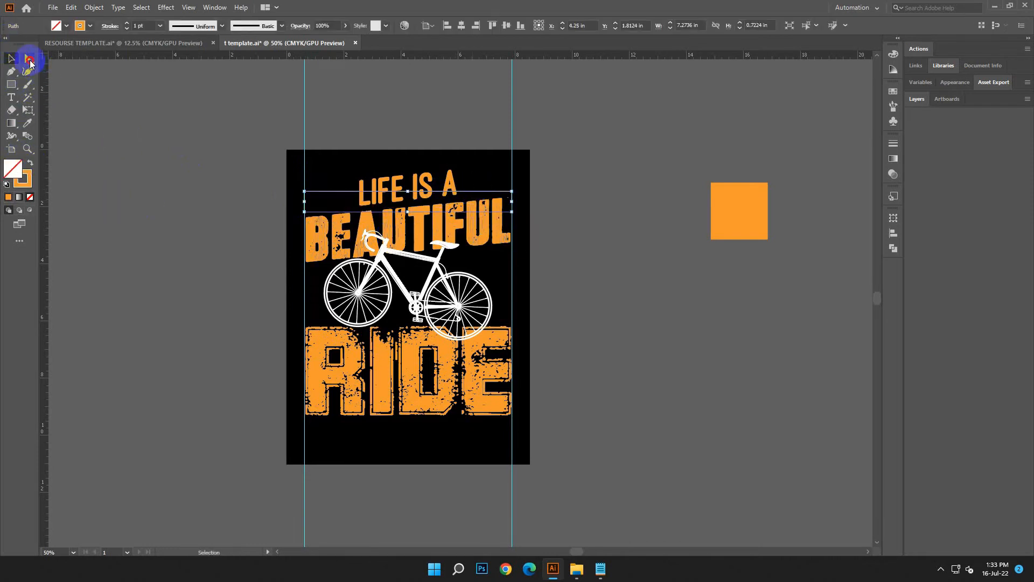
click(29, 60)
click(312, 191)
drag(318, 204, 342, 215)
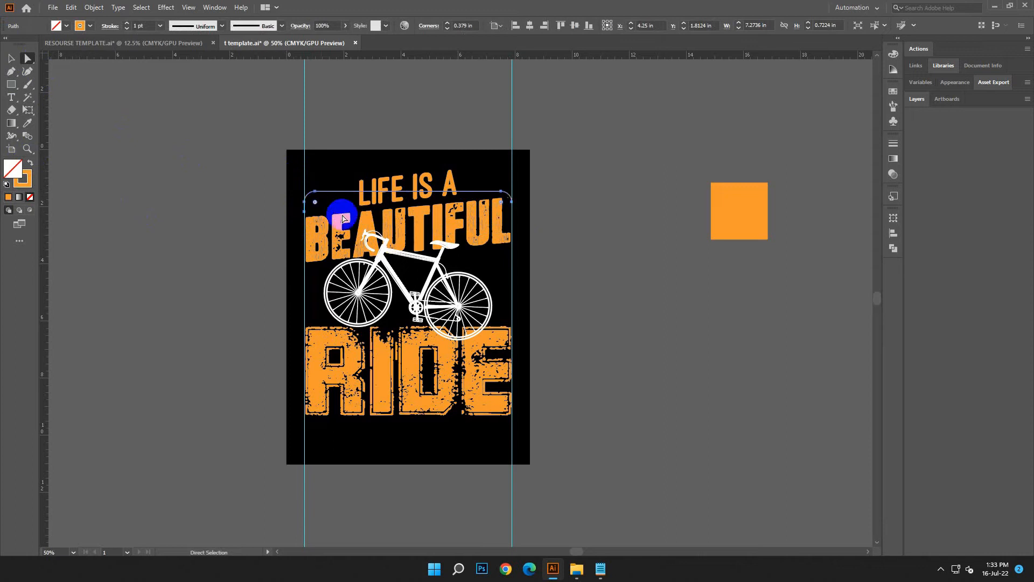
Narrow the open frame to about 7.08 in, centered between the guides, and set its stroke to 6 pt.
click(13, 63)
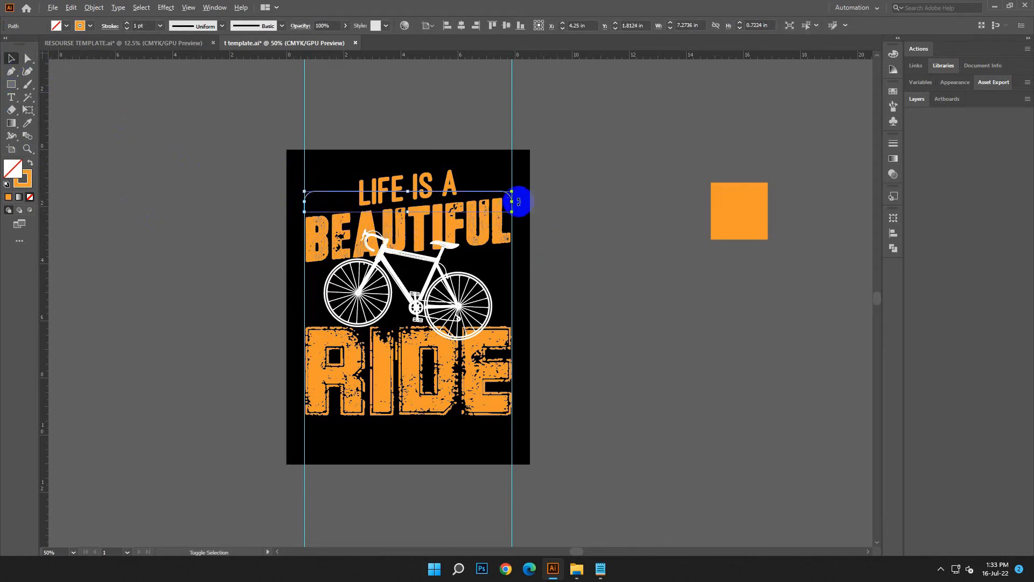
drag(514, 201, 509, 201)
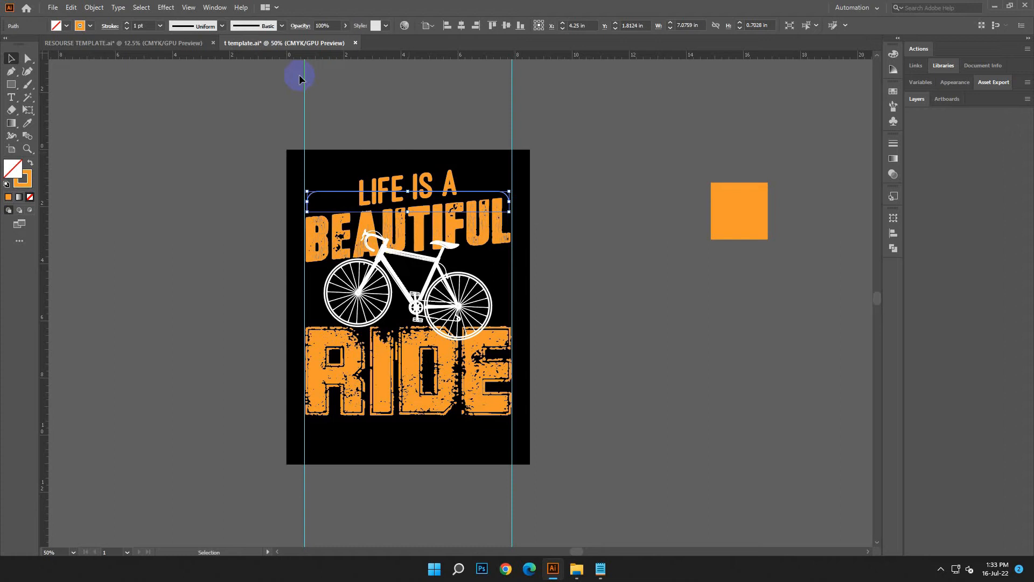
click(129, 25)
click(582, 300)
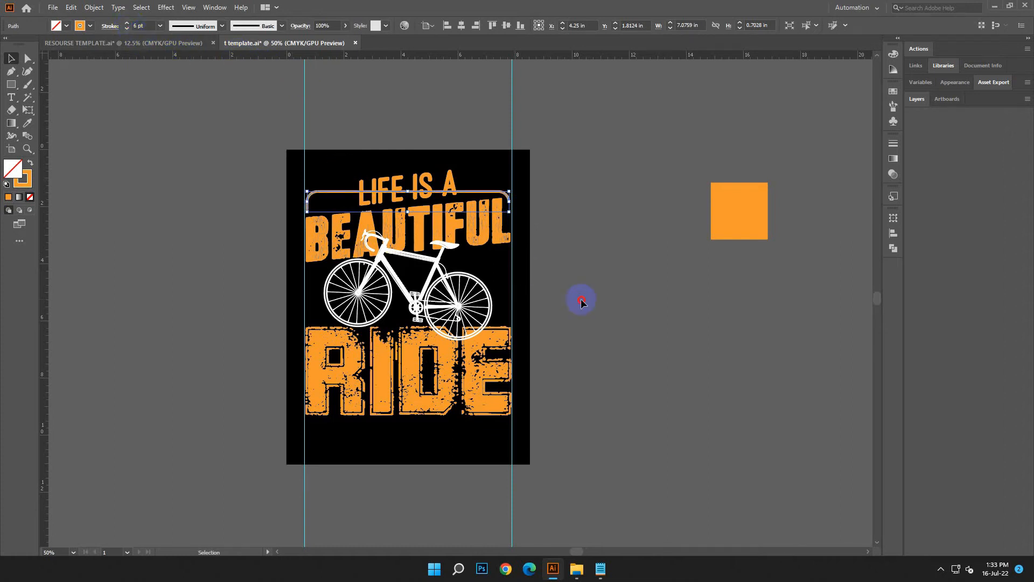
Raise the frame's upper-right corner so its top line slopes upward like the lettering.
click(28, 58)
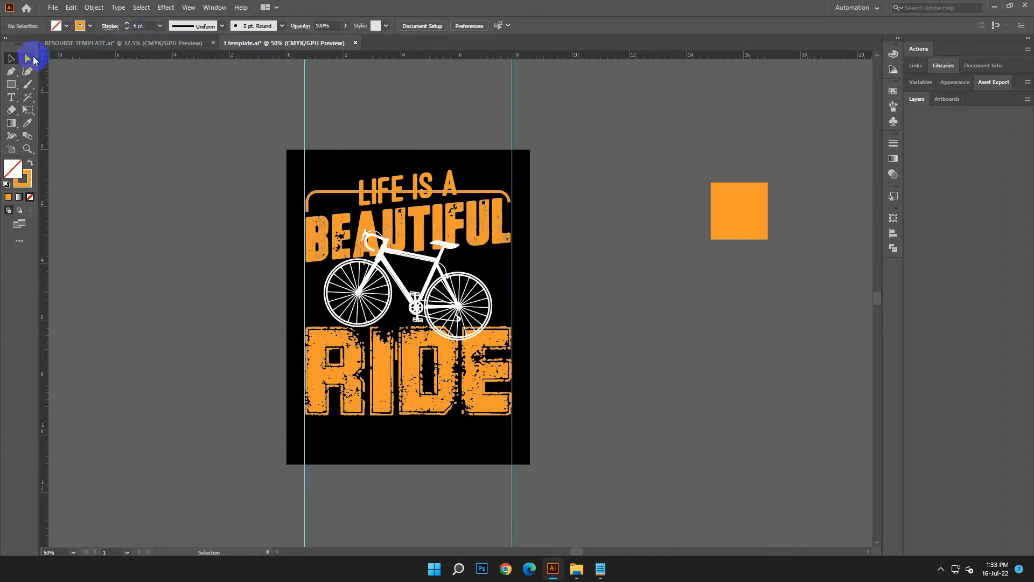
click(506, 194)
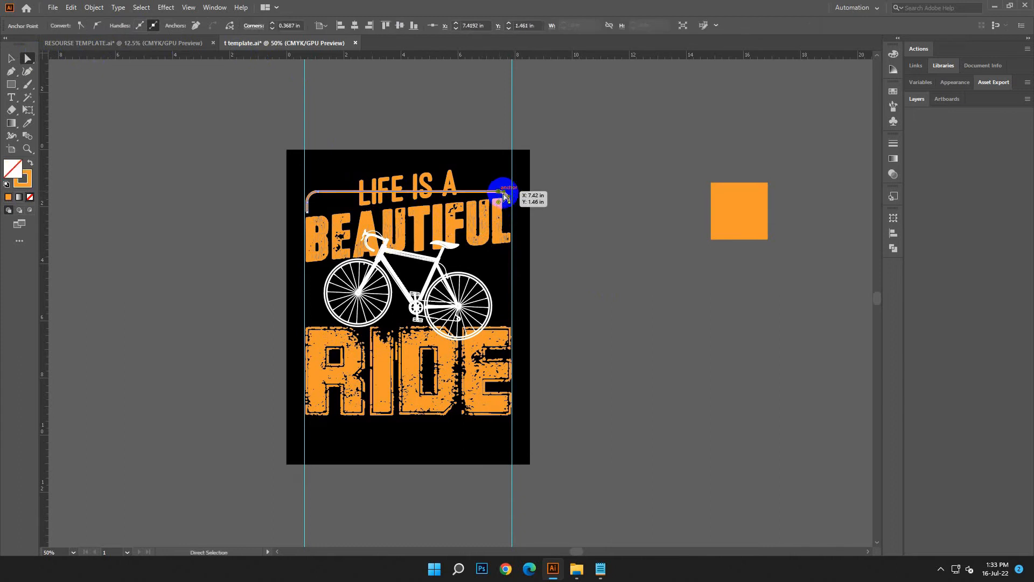
key(Up)
key(Up)
key(Up)
key(Up)
key(Up)
key(Up)
key(Up)
key(Up)
key(Up)
key(Up)
key(Up)
key(Up)
key(Up)
key(Up)
key(Up)
key(Up)
key(Up)
key(Up)
key(Up)
key(Up)
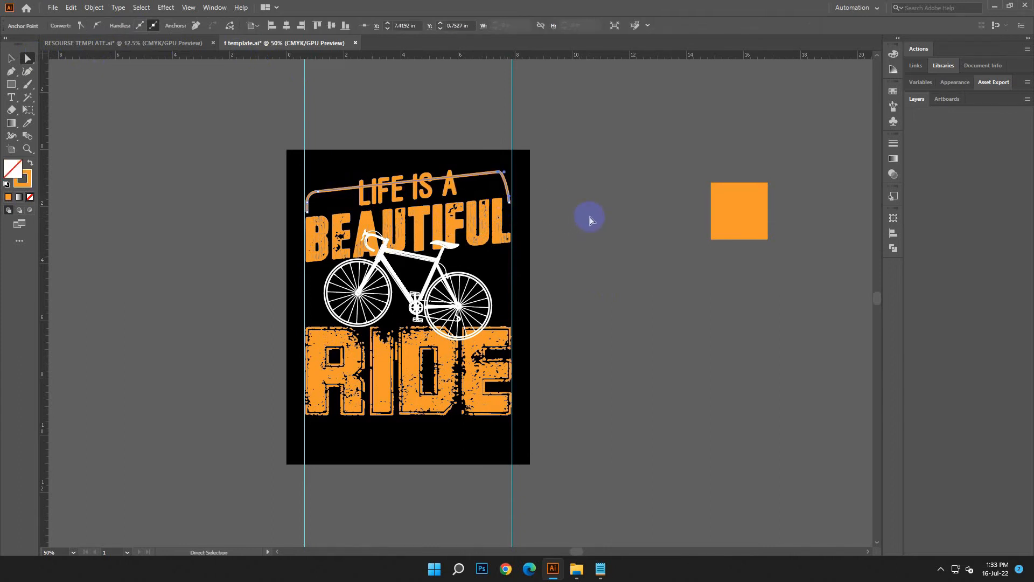
Reshape the frame's upper-right corner into a smooth rounded bend leading into its vertical end.
click(26, 58)
click(601, 248)
click(499, 172)
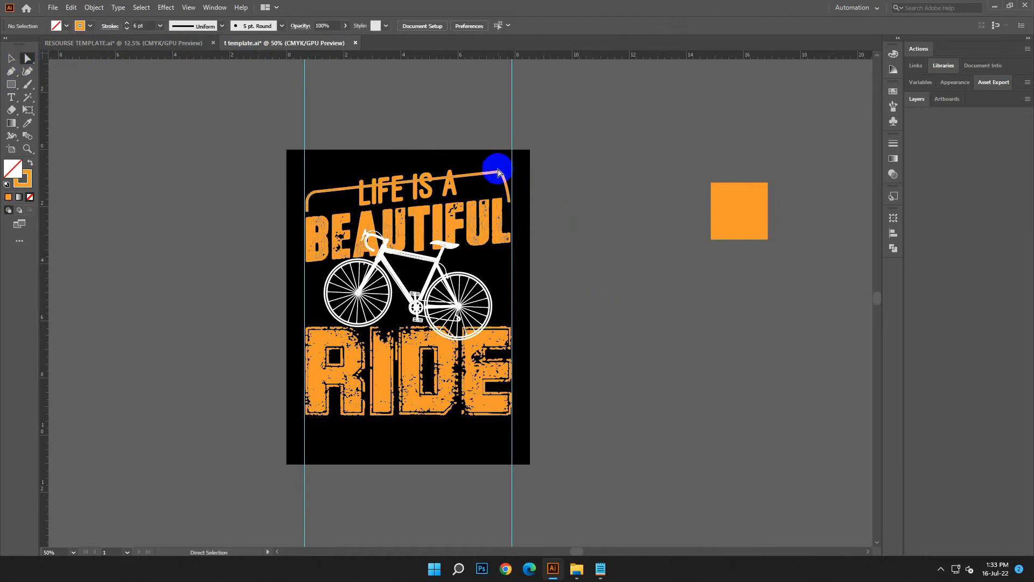
click(510, 177)
drag(504, 175, 514, 174)
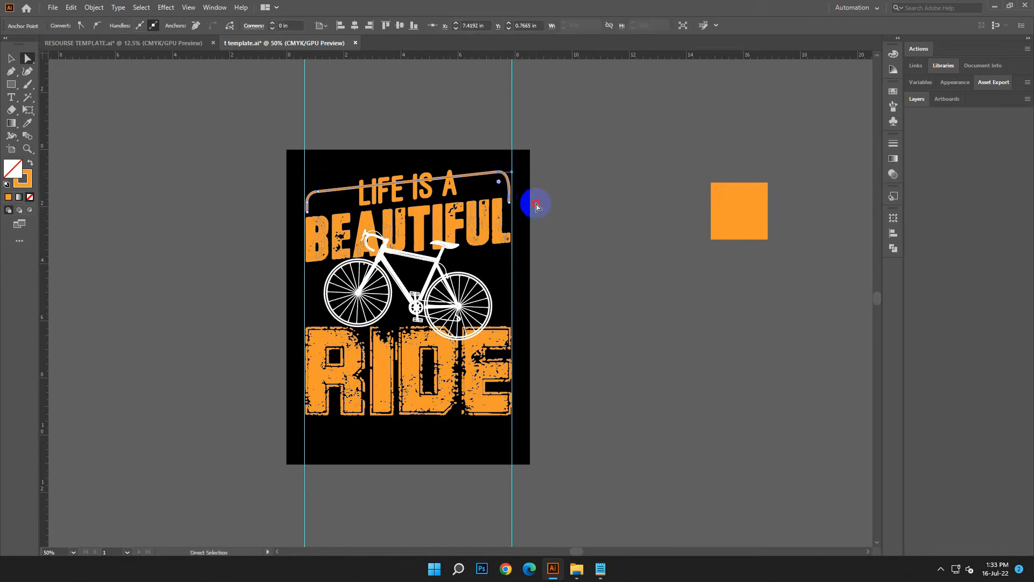
click(541, 225)
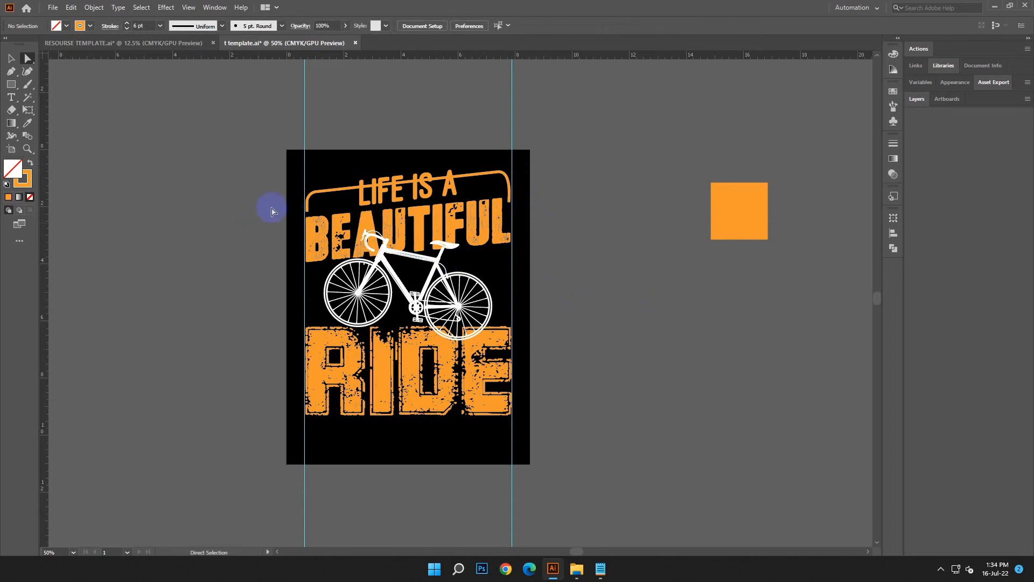
Delete the orange frame path around LIFE IS A.
key(p)
click(12, 59)
click(510, 189)
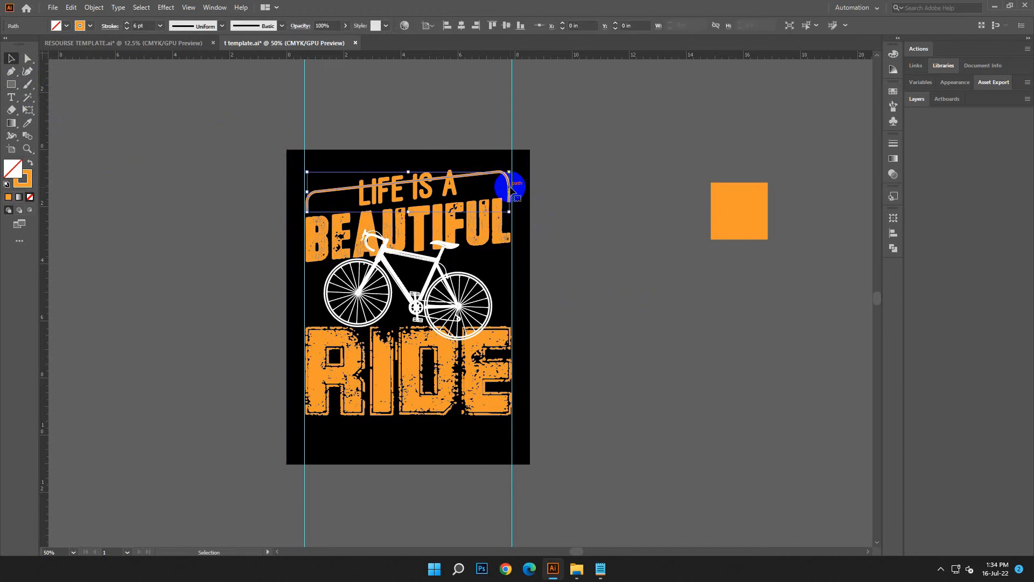
key(Delete)
Draw a thin rectangle above LIFE IS A, fill it orange without a stroke, and resize it to about 7.27 × 0.16 in between the guides.
scroll(570, 265, up, 1)
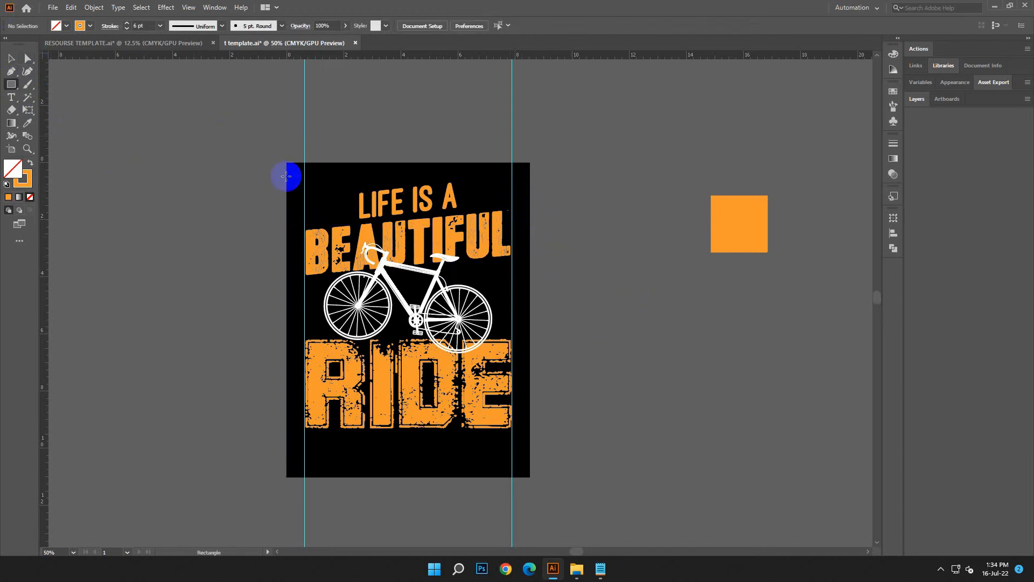
mouse_move(153, 176)
mouse_down()
mouse_move(404, 196)
mouse_move(511, 191)
mouse_up()
click(30, 164)
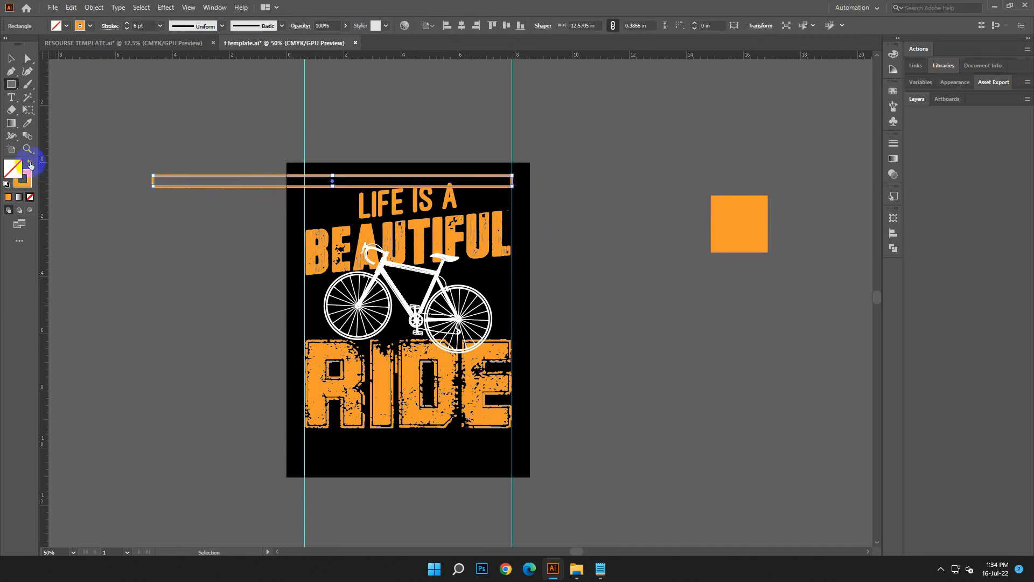
click(11, 59)
click(185, 243)
click(286, 183)
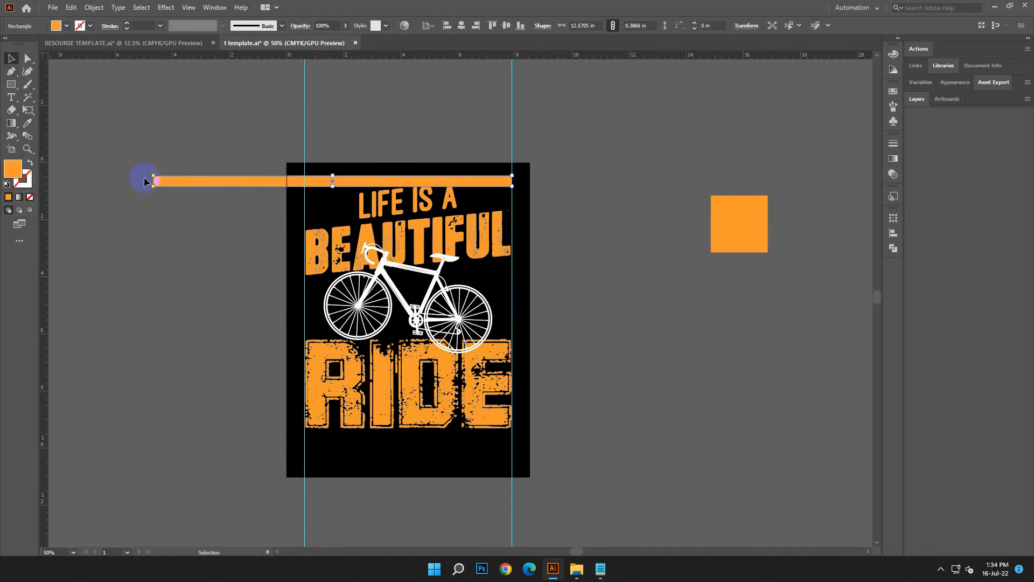
drag(154, 176, 305, 190)
click(565, 285)
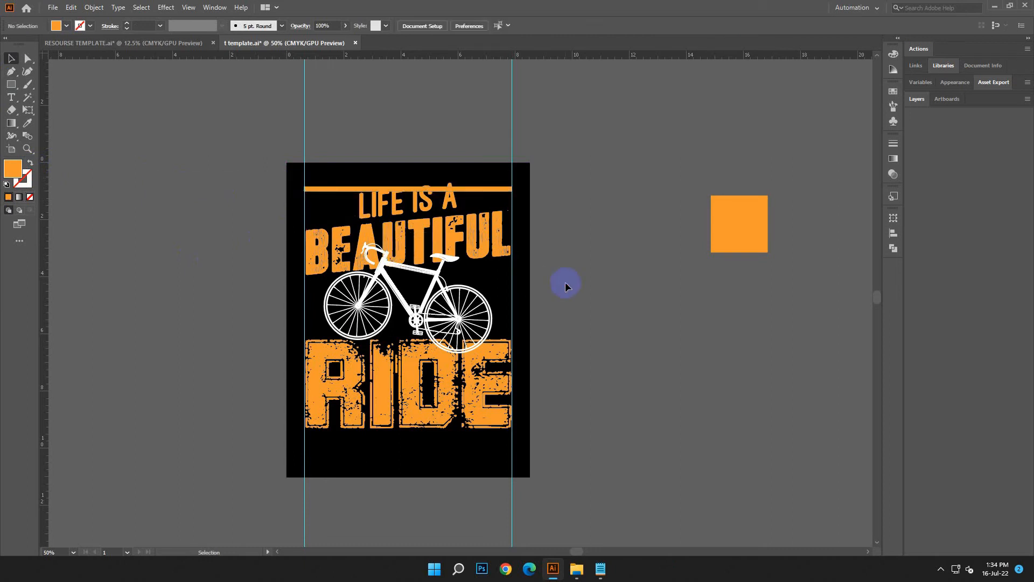
Duplicate the orange bar twice downward at equal spacing and group the three bars.
key(ctrl+plus)
key(ctrl+plus)
key(ctrl+plus)
drag(563, 213, 674, 394)
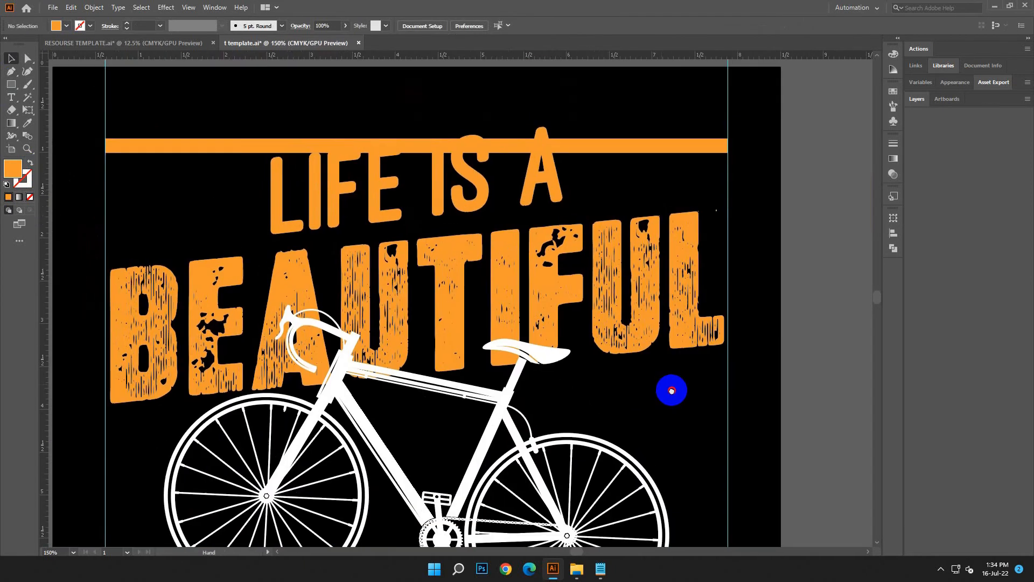
drag(700, 162, 677, 173)
key(ctrl+z)
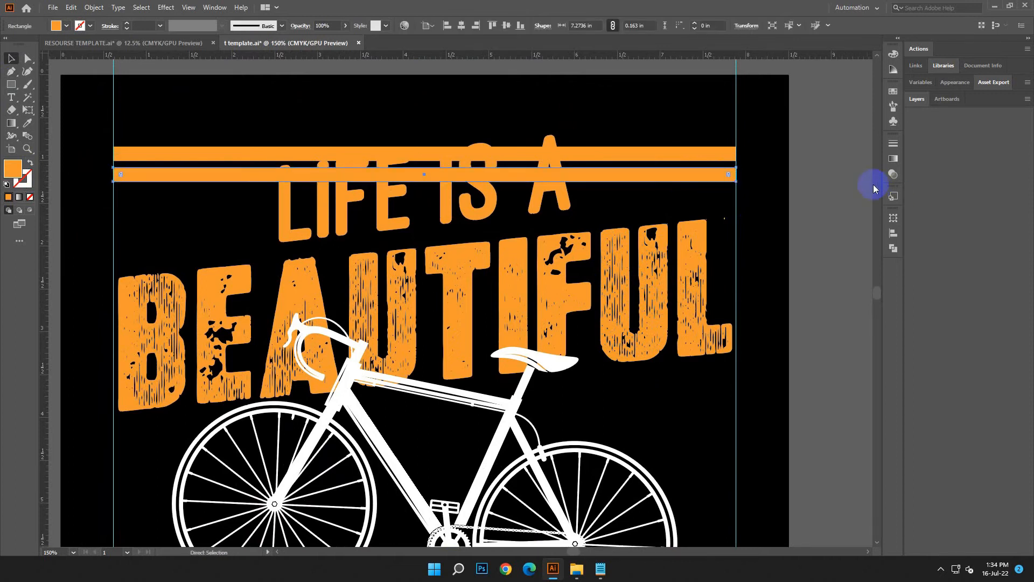
key(ctrl+d)
drag(174, 127, 212, 224)
key(ctrl+g)
Shear the bar group between the guides to match BEAUTIFUL's upward slant, making it about 1.39 in high overall.
click(28, 110)
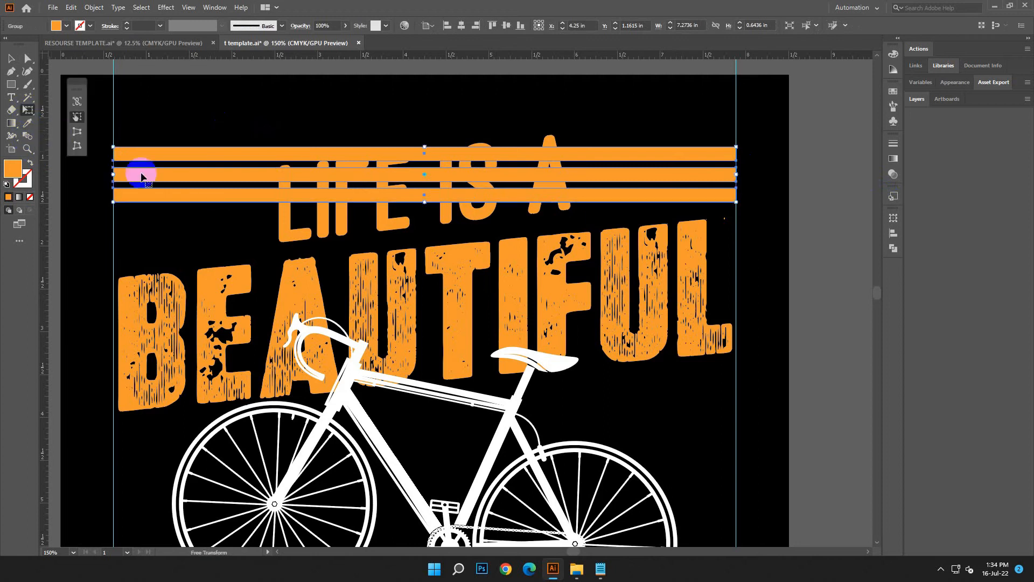
drag(113, 174, 293, 221)
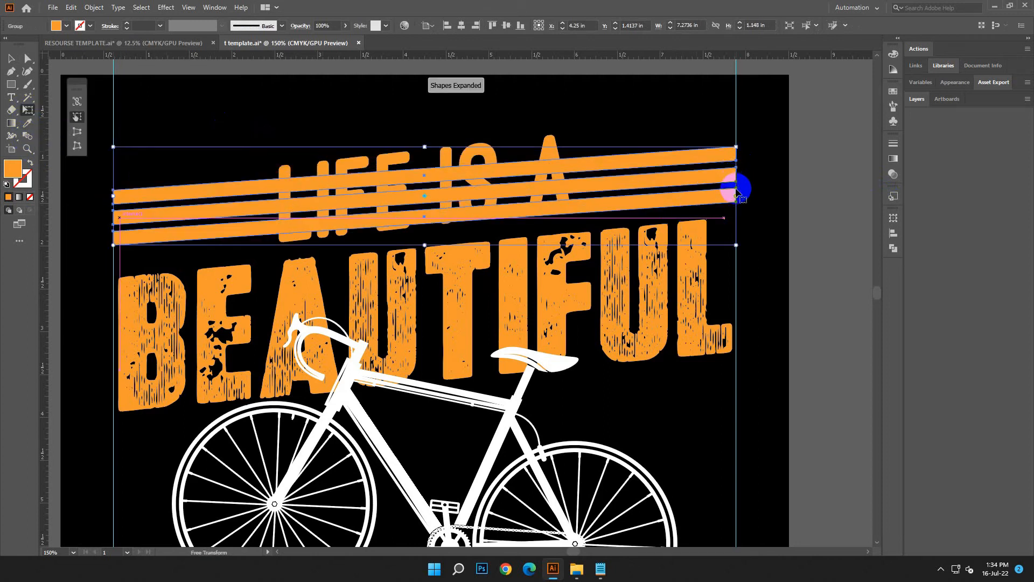
key(v)
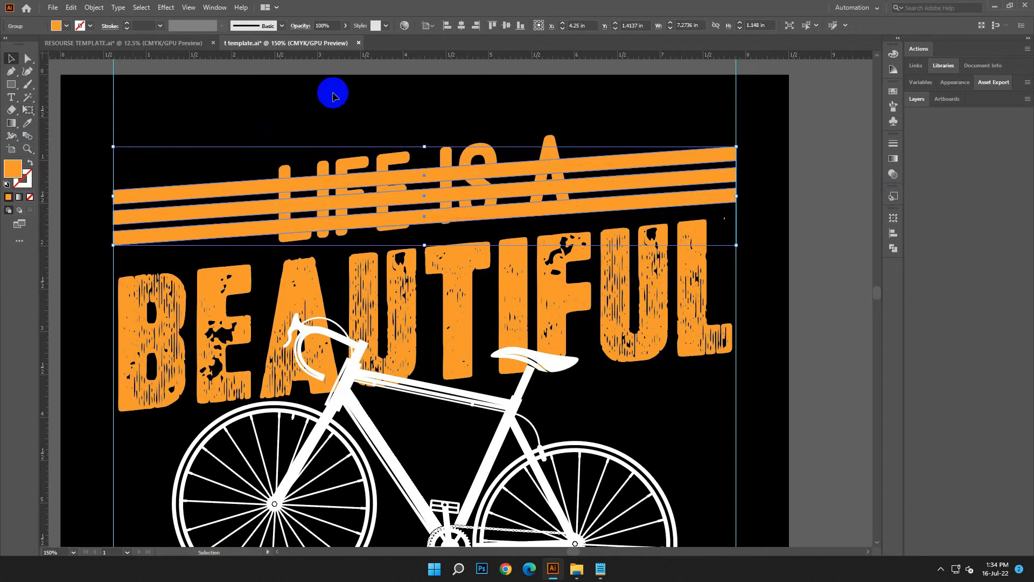
click(249, 198)
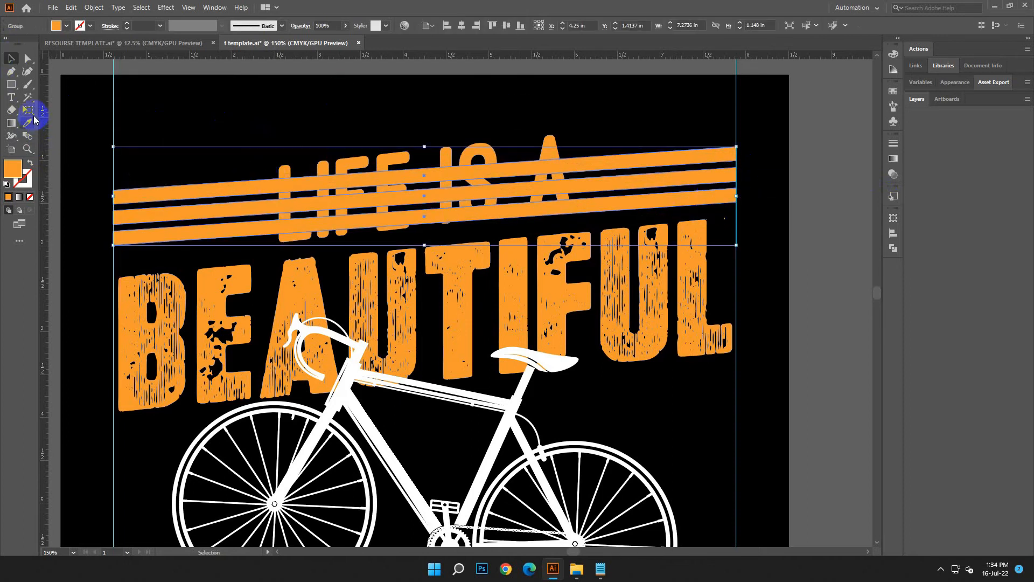
click(28, 109)
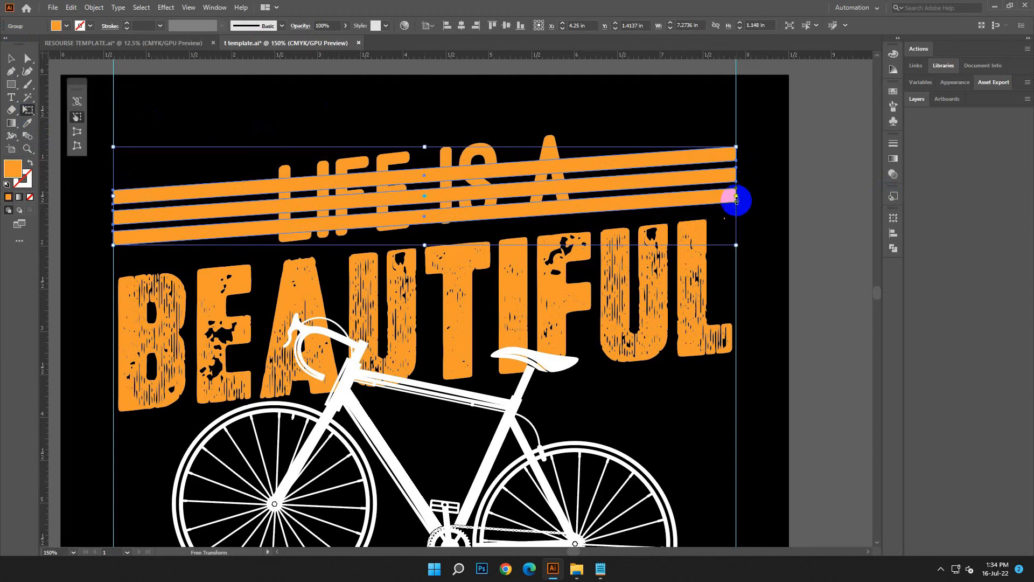
drag(737, 199, 734, 172)
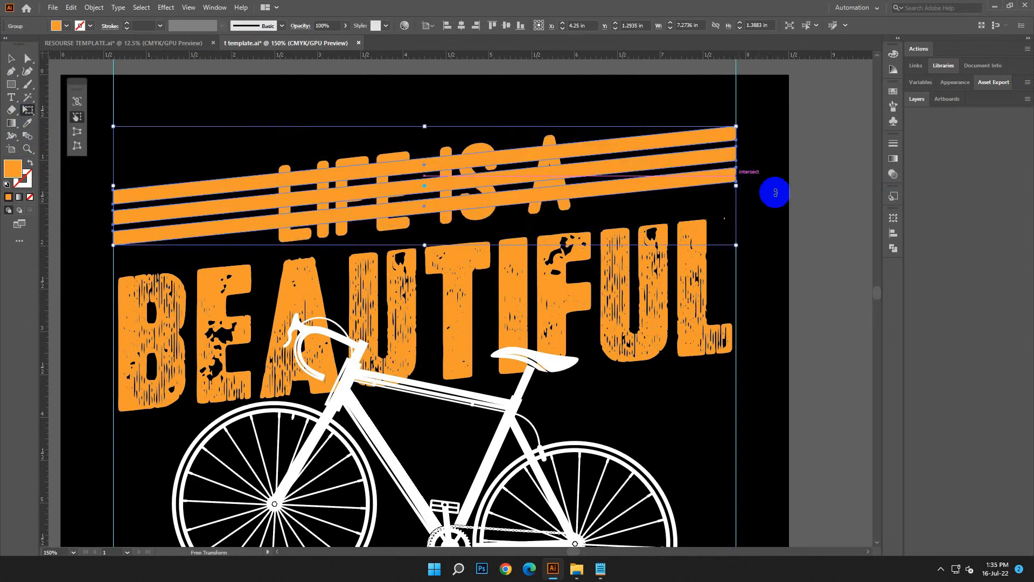
click(11, 57)
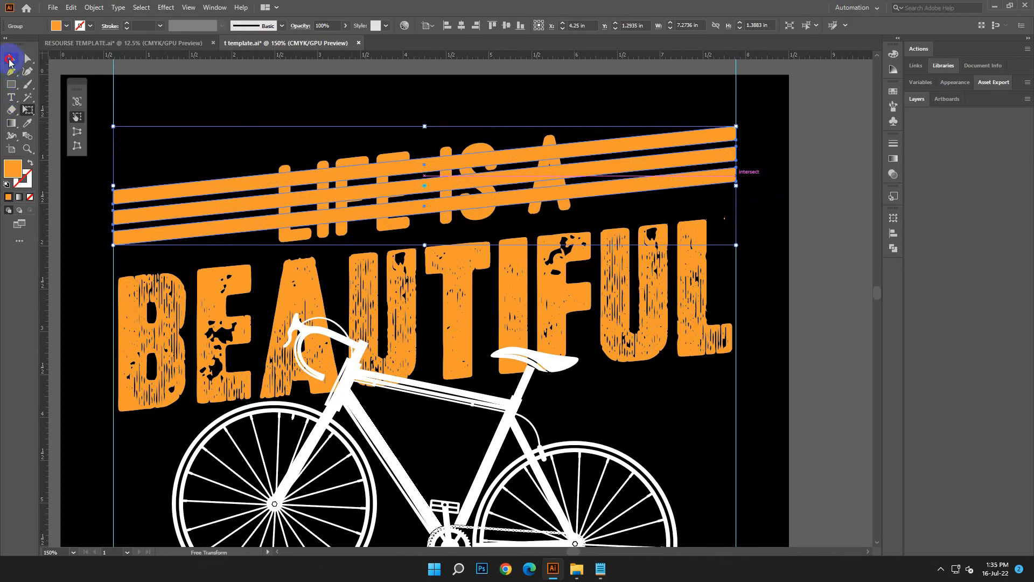
Draw a rectangle about 3.57 × 1.66 in covering LIFE IS A and the middle of the slanted bars.
click(139, 97)
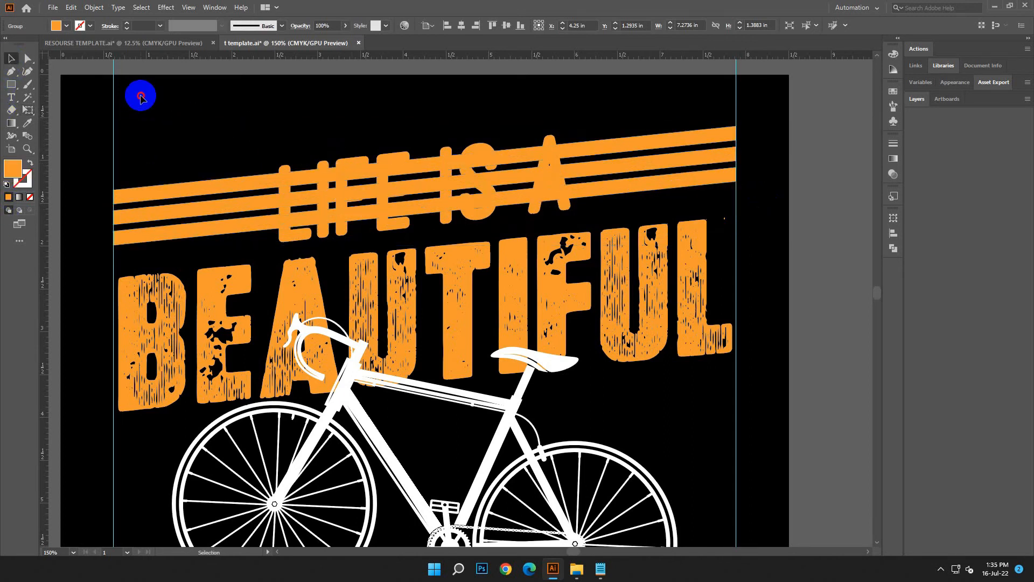
drag(271, 140, 576, 268)
drag(423, 141, 424, 126)
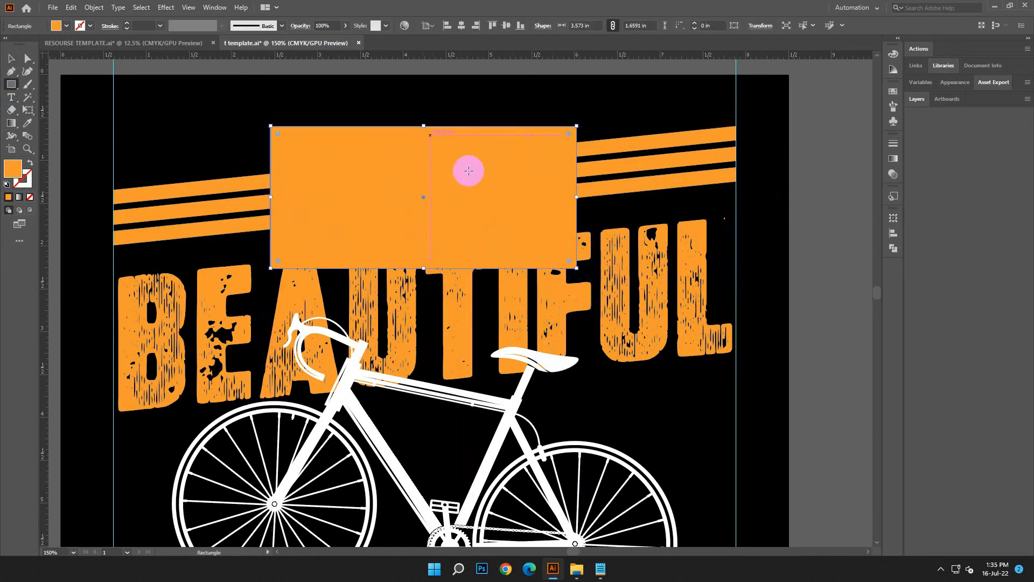
Fill the rectangle over LIFE IS A with black and centre it horizontally on the bar group.
click(622, 168)
click(538, 302)
click(12, 59)
double_click(13, 168)
click(181, 349)
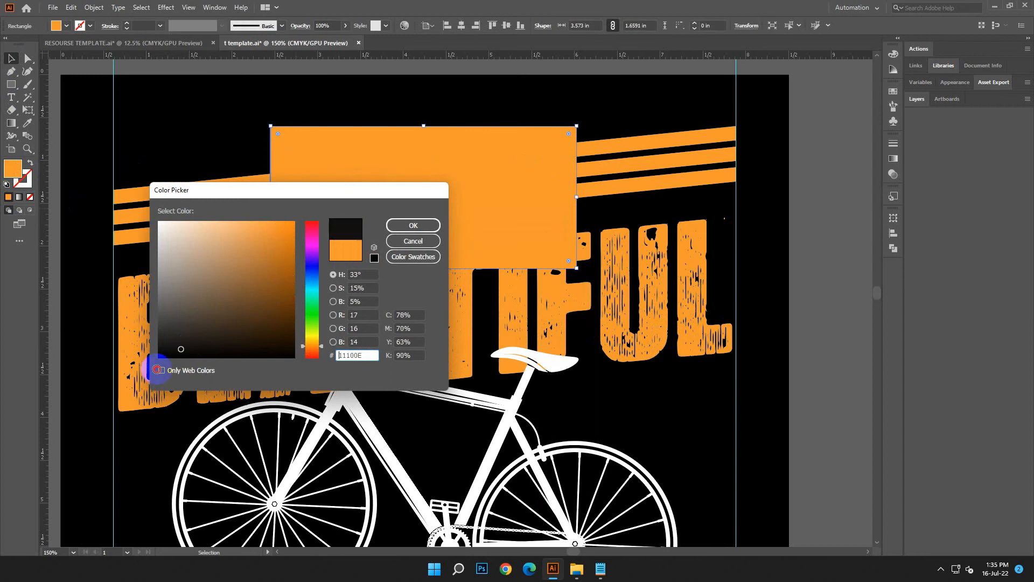
click(426, 225)
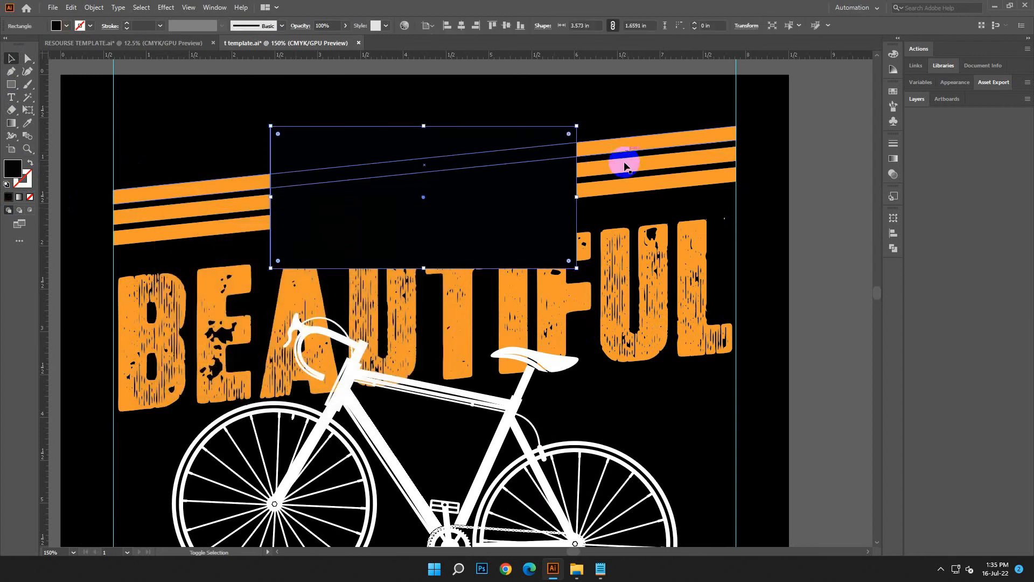
click(462, 28)
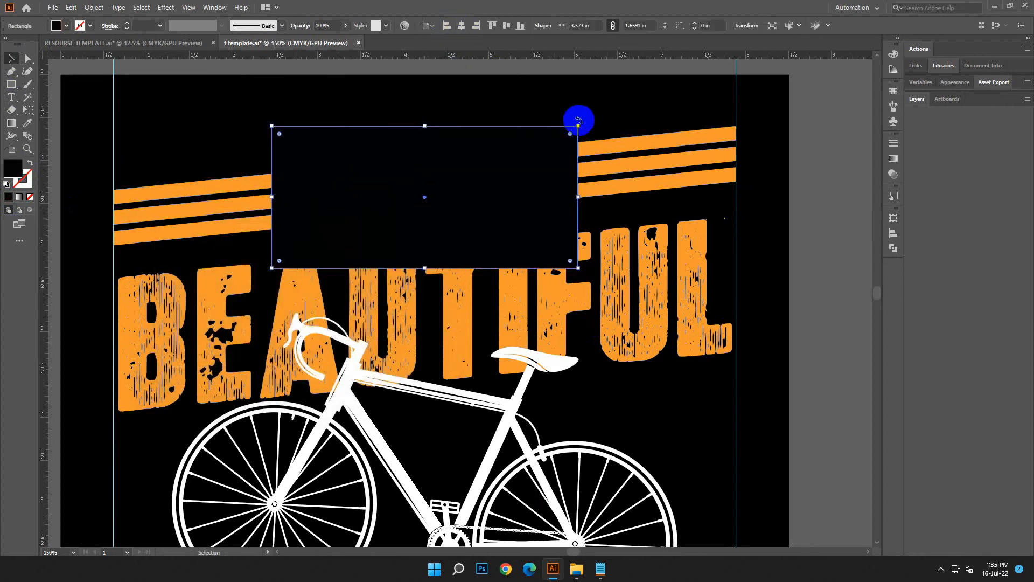
Remove the middle section of the slanted bars under the black rectangle with Shape Builder, leaving bars on both sides of LIFE IS A.
shift+click(595, 142)
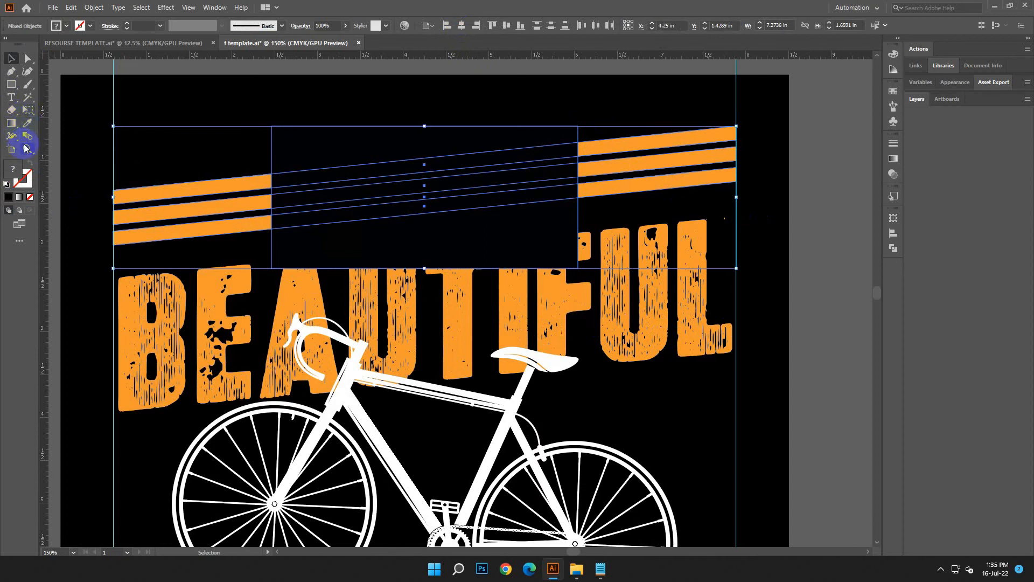
click(28, 111)
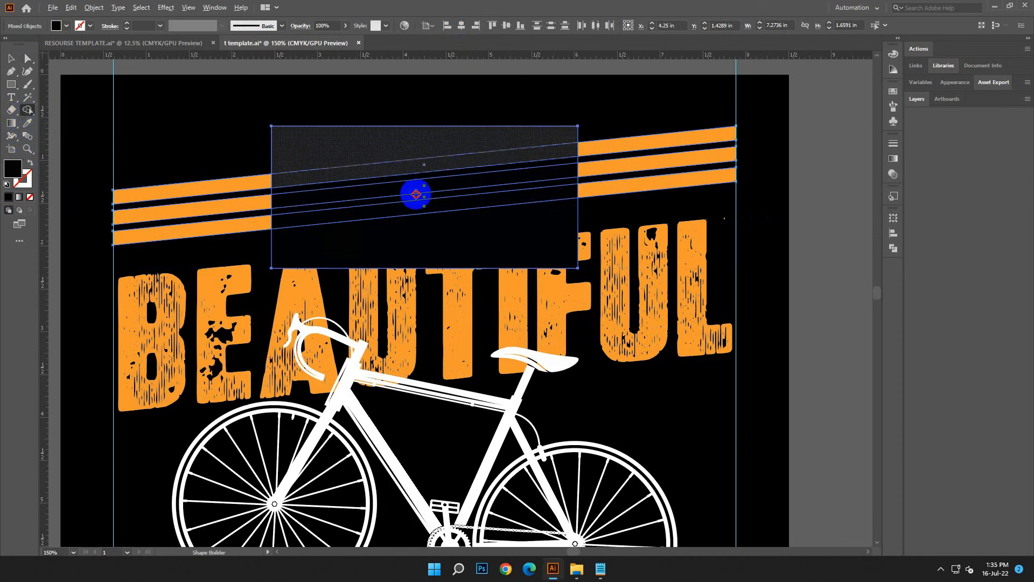
alt+click(420, 243)
click(11, 58)
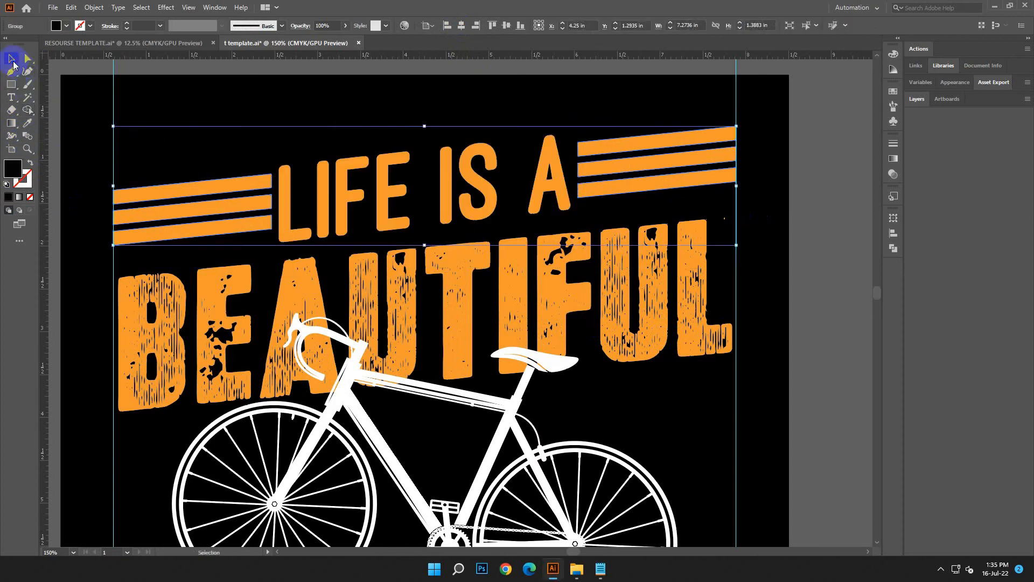
click(200, 103)
Group the lettering, bars and bicycle, and centre the group vertically on the artboard.
key(ctrl+minus)
key(ctrl+minus)
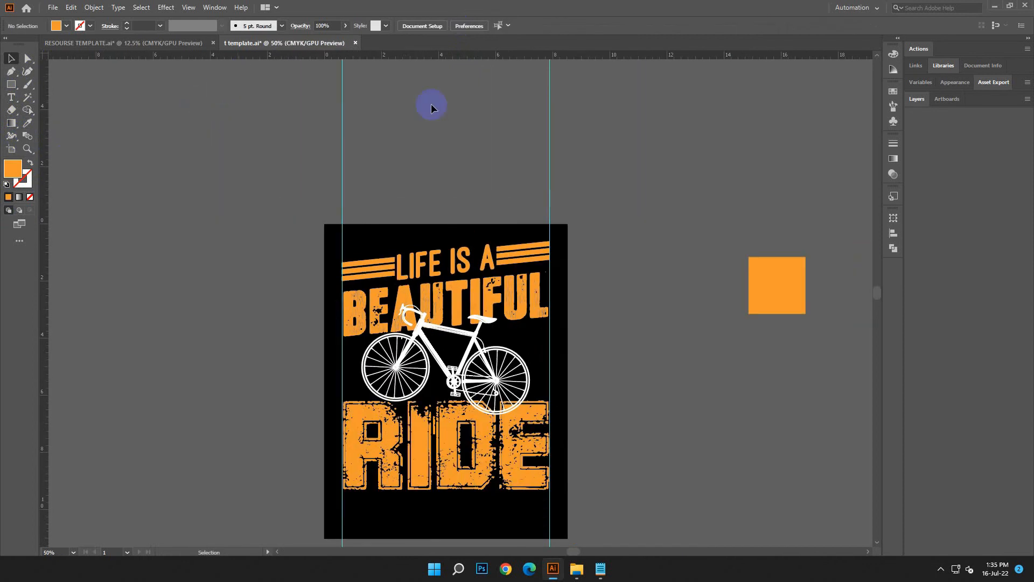
scroll(431, 104, down, 3)
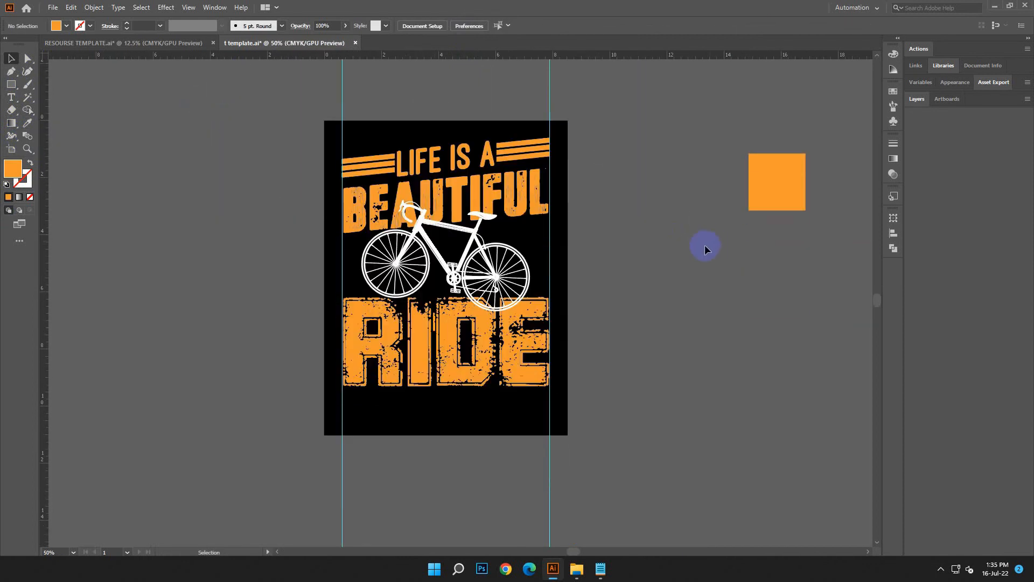
click(563, 352)
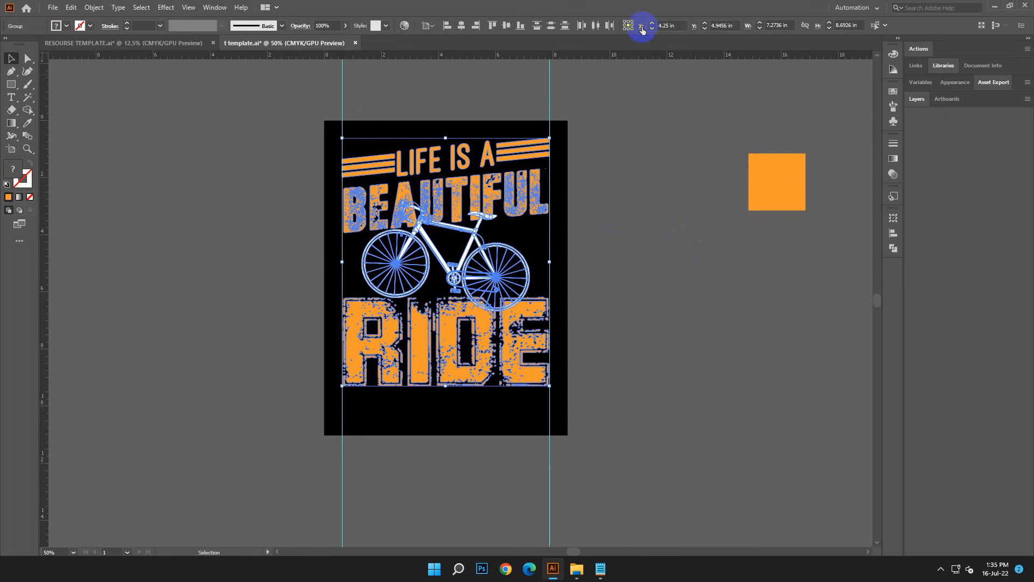
click(506, 25)
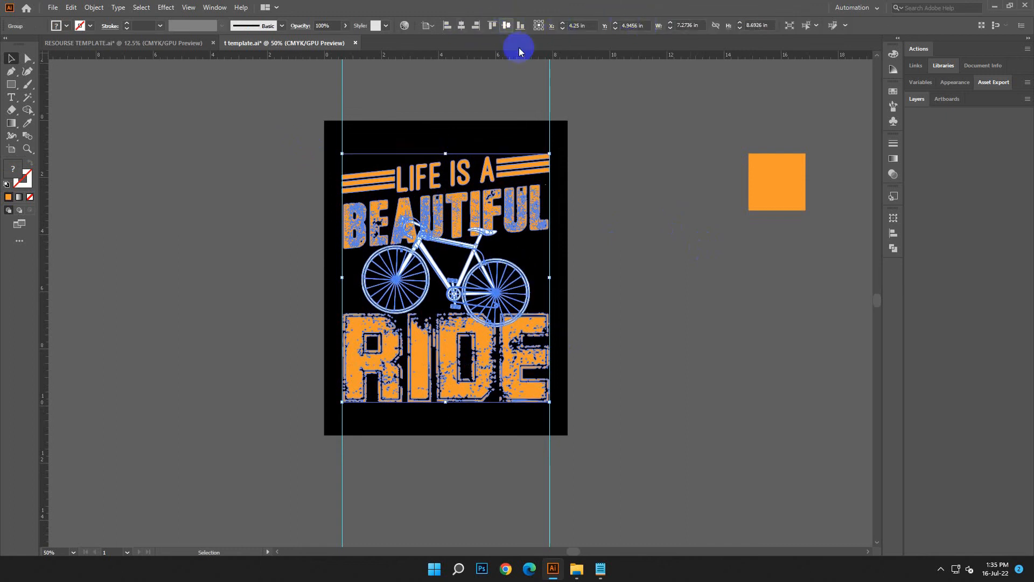
click(602, 221)
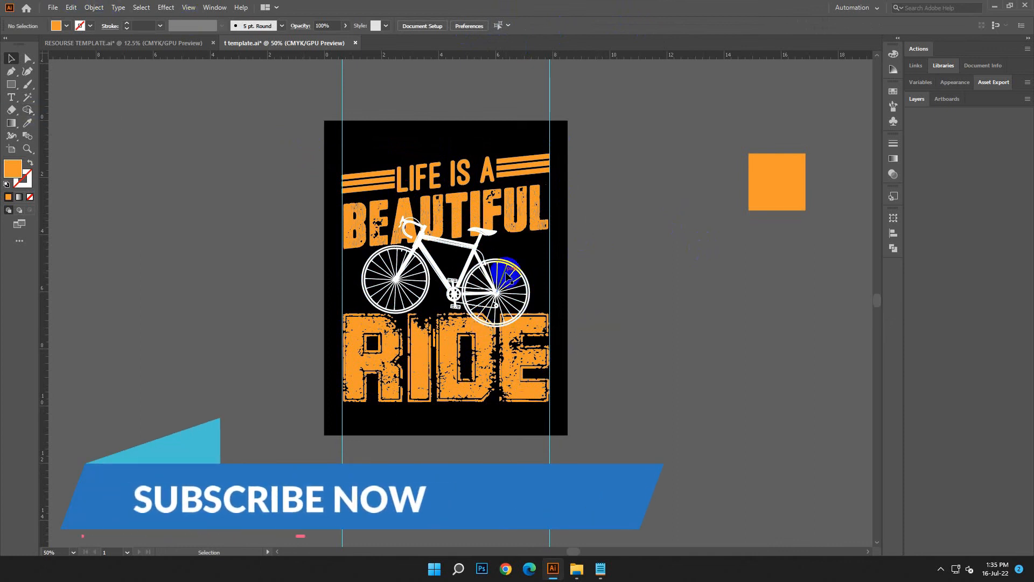
Ungroup the design, enlarge the bicycle proportionally to about 6.34 × 4.17 in, and centre it horizontally on the artboard.
click(534, 295)
right_click(535, 293)
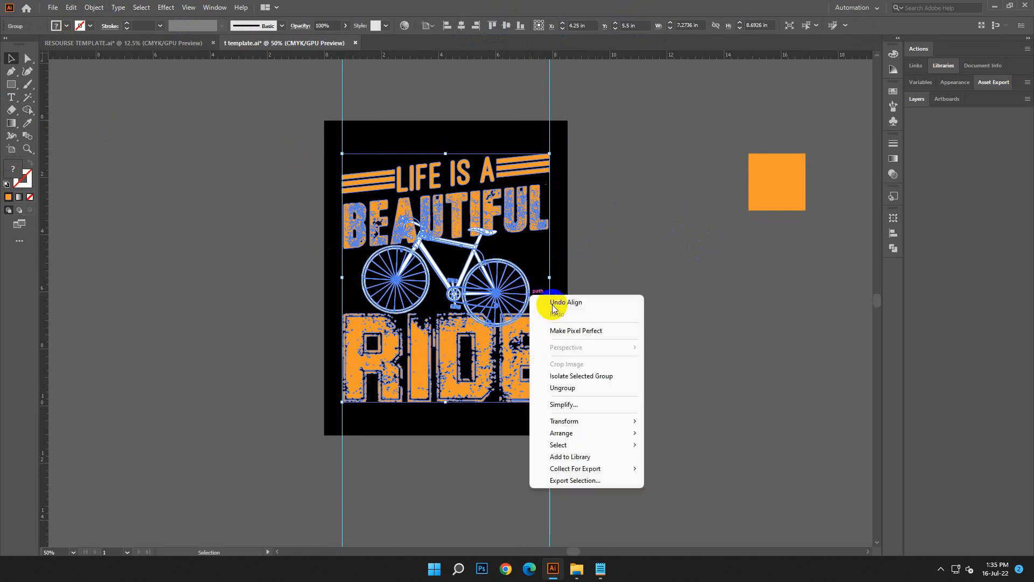
click(581, 384)
click(518, 317)
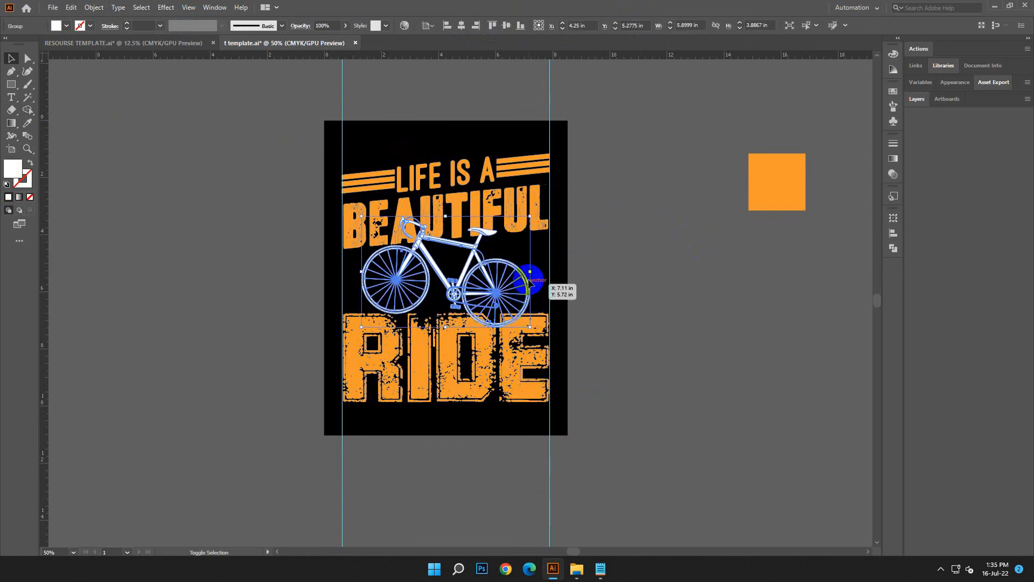
drag(531, 270, 543, 271)
drag(361, 330, 350, 331)
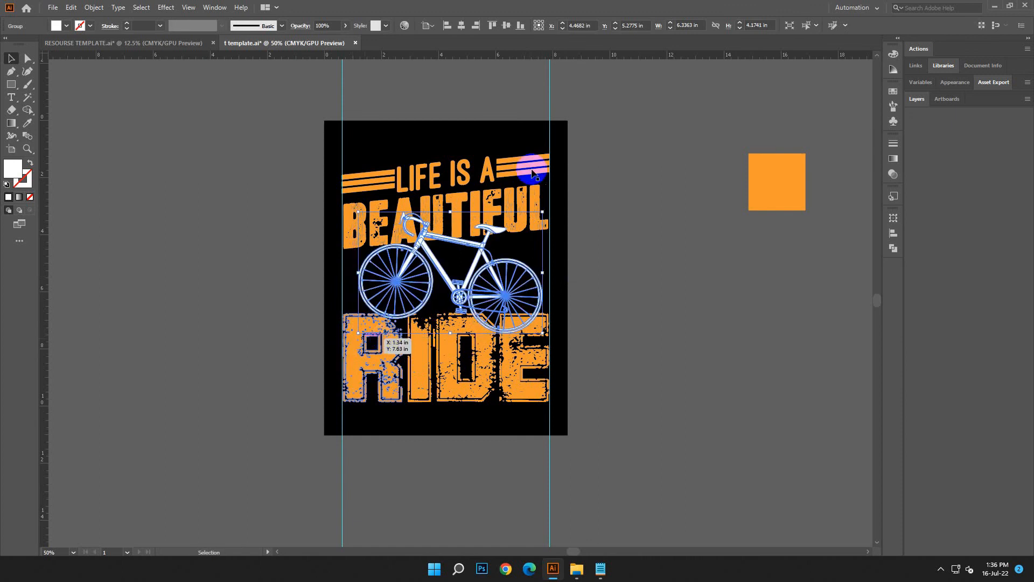
click(461, 25)
click(640, 257)
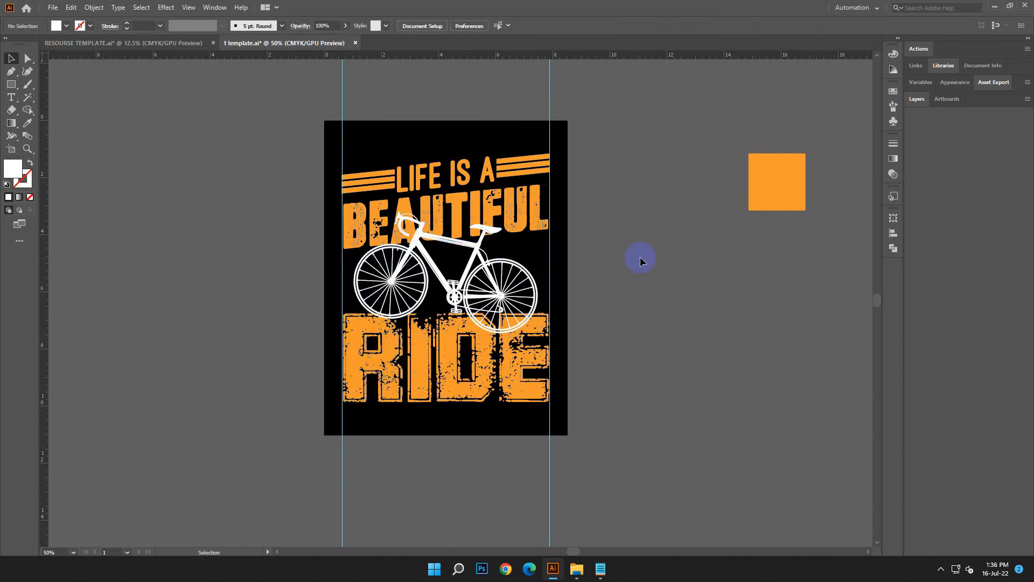
Regroup the whole design centred horizontally on the artboard, and delete the orange sample square beside the artboard.
drag(331, 156, 586, 399)
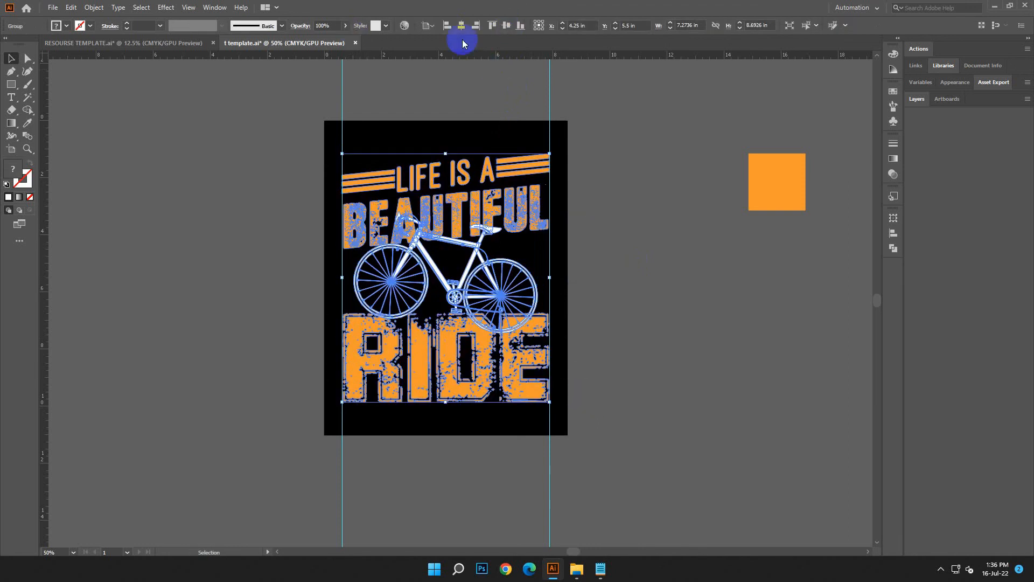
click(643, 231)
click(778, 184)
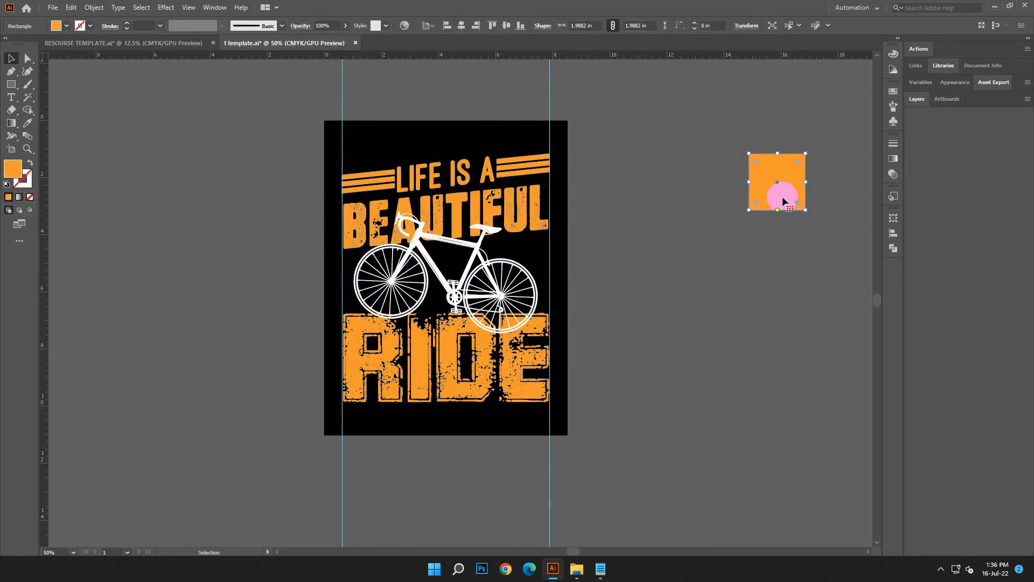
key(Delete)
click(95, 8)
click(129, 139)
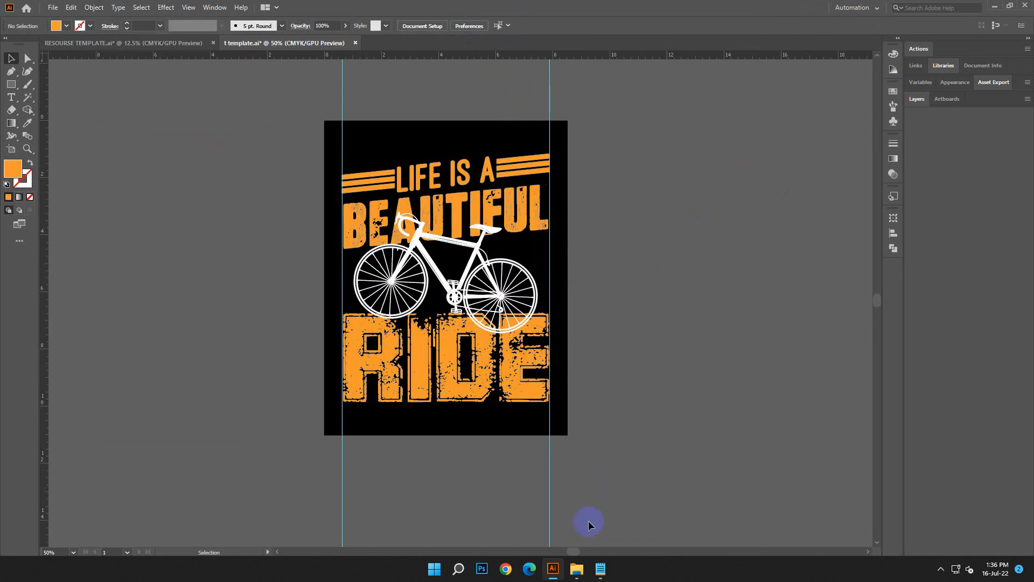
click(601, 564)
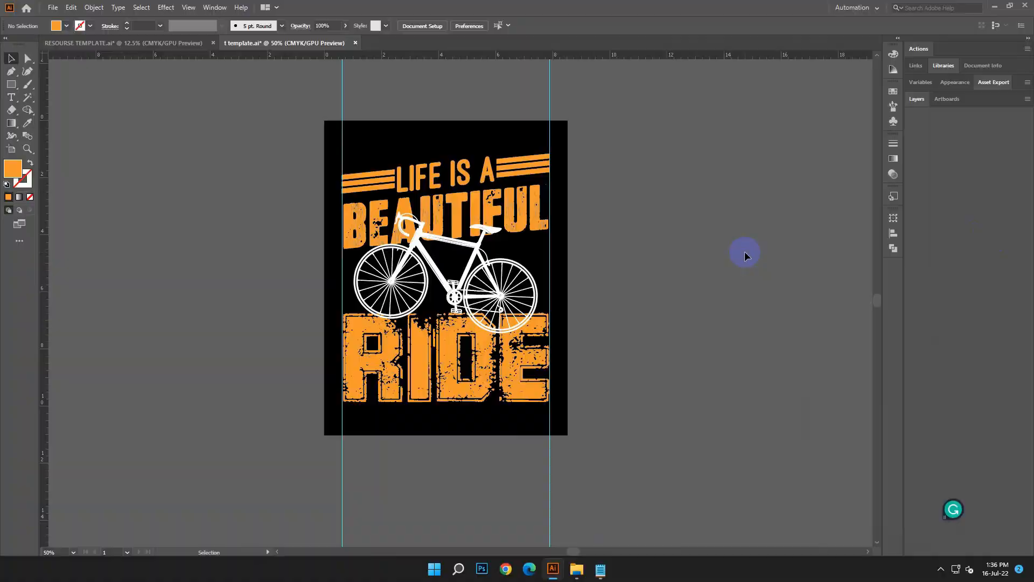